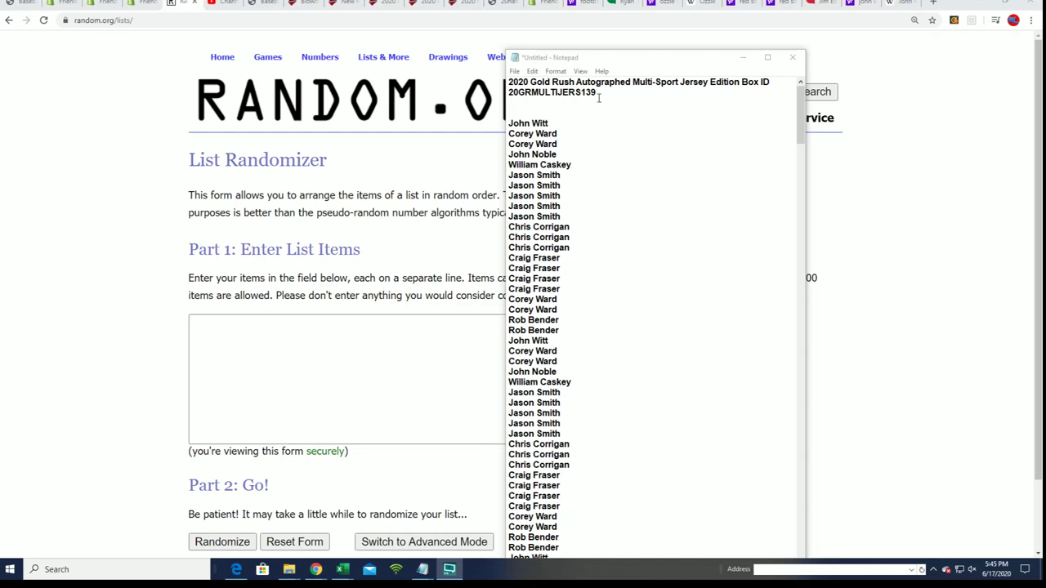
- Select and copy the full owner-name list in Notepad for the List Randomizer
mouse_move(597, 93)
left_mouse_down()
mouse_move(538, 93)
mouse_move(523, 149)
mouse_move(592, 565)
left_mouse_up()
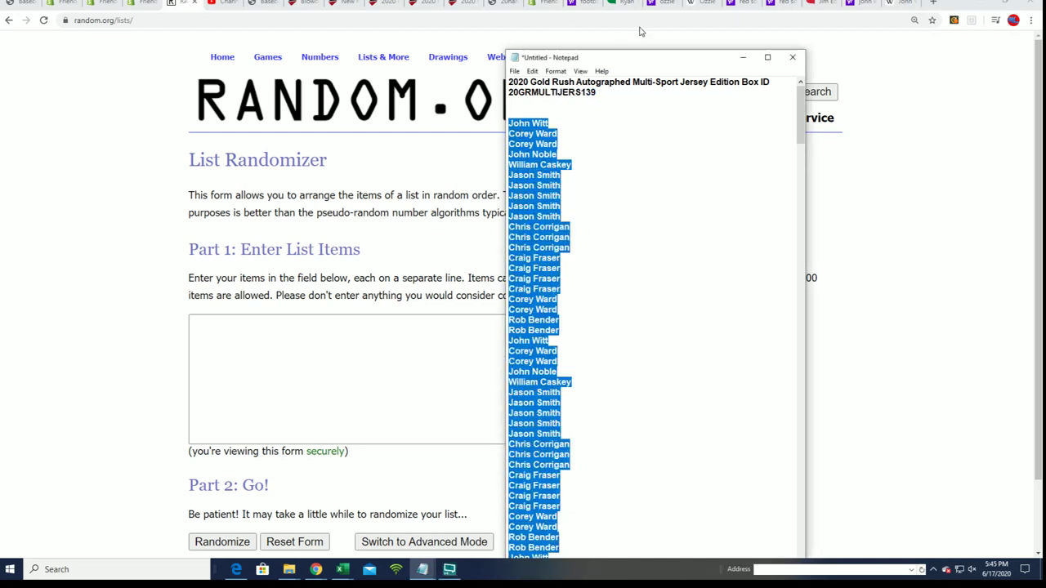
left_click_drag(653, 57, 654, 1)
left_click(606, 111)
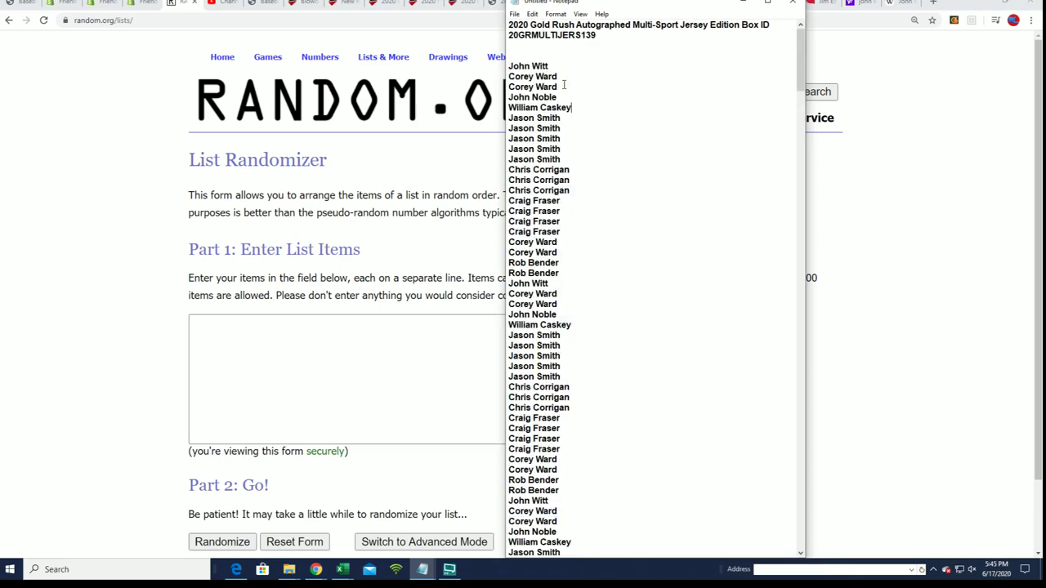
mouse_move(509, 67)
left_mouse_down()
mouse_move(572, 118)
mouse_move(555, 575)
mouse_move(585, 165)
mouse_move(564, 190)
left_mouse_up()
right_click(545, 181)
left_click(572, 211)
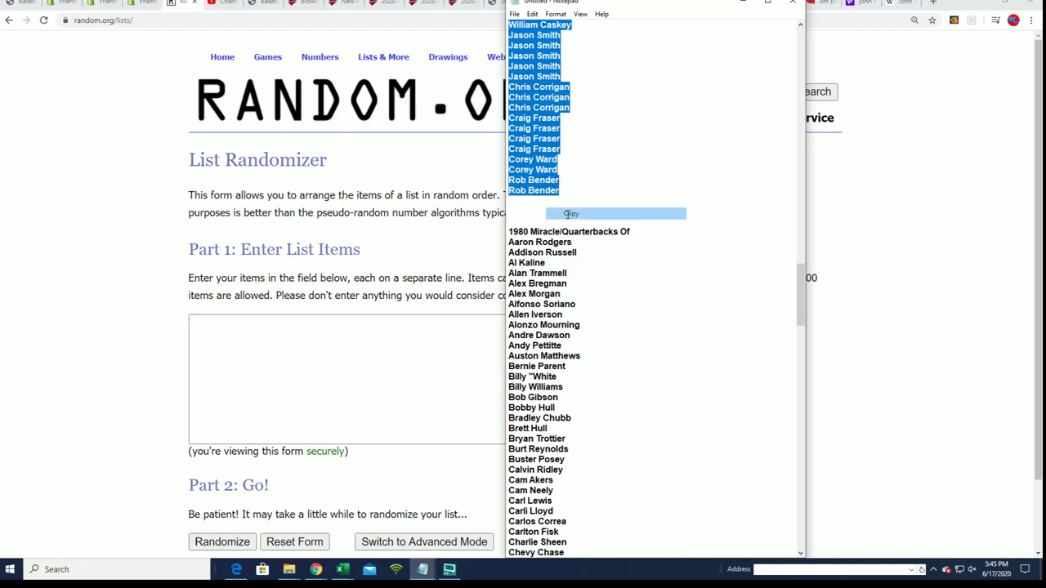
left_click(285, 334)
- Paste the 210 owner names into the List Randomizer and randomize them
right_click(228, 344)
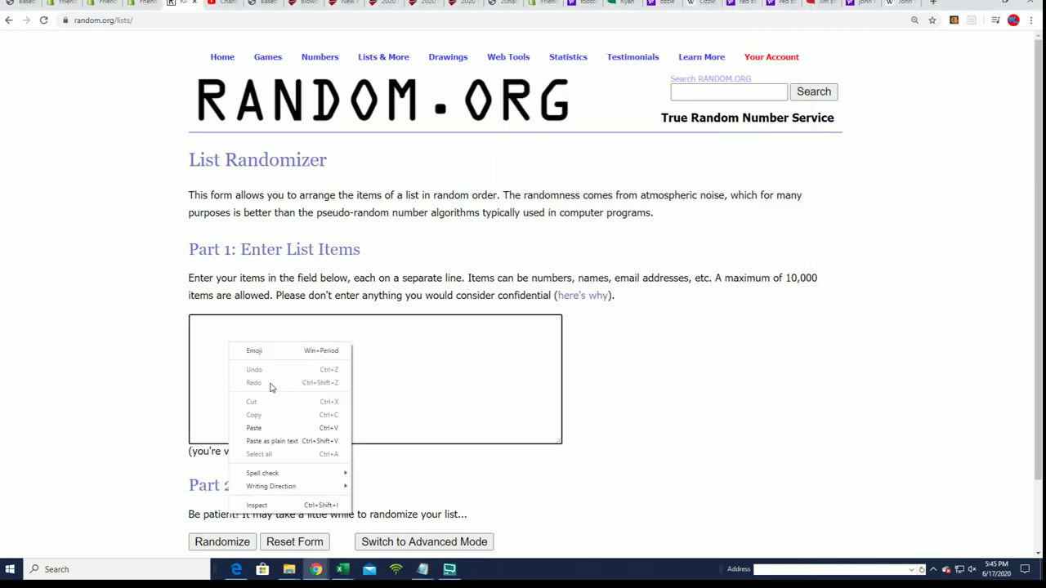
left_click(253, 430)
scroll(698, 368, "down", 2)
left_click(222, 462)
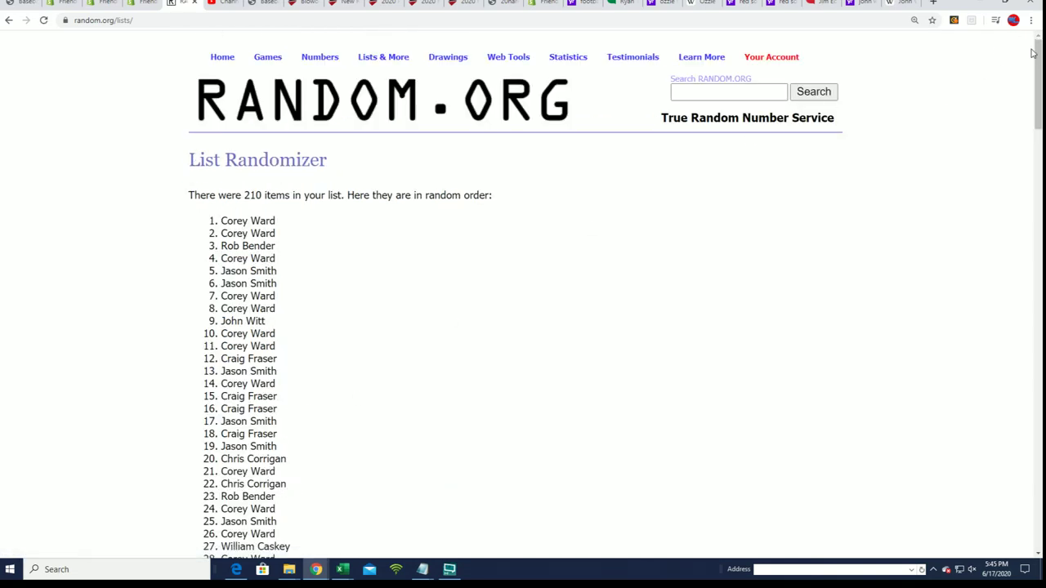
- Reshuffle the owner list six more times with Again!
left_click_drag(1034, 64, 1035, 490)
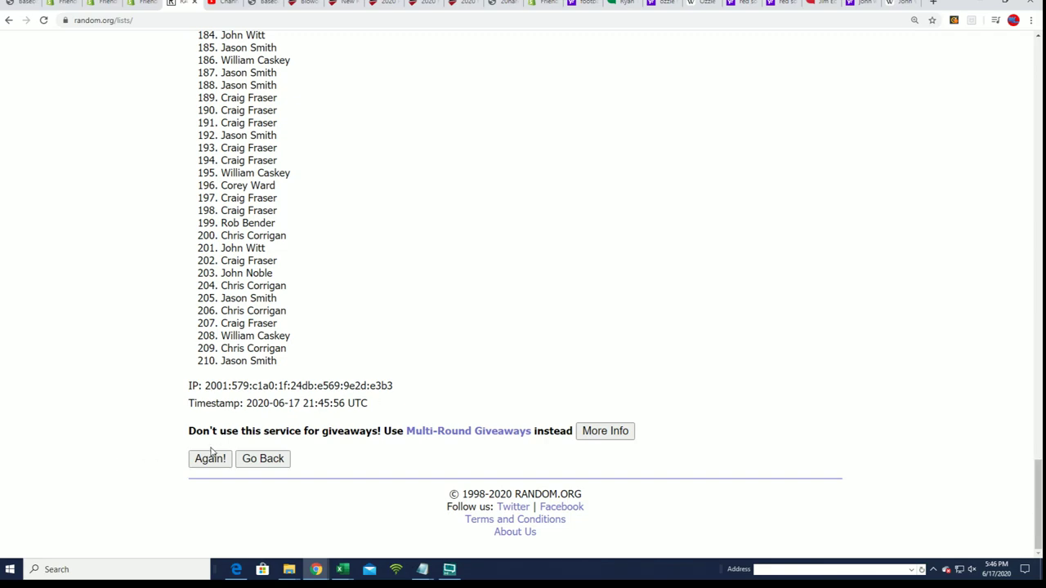
left_click(211, 453)
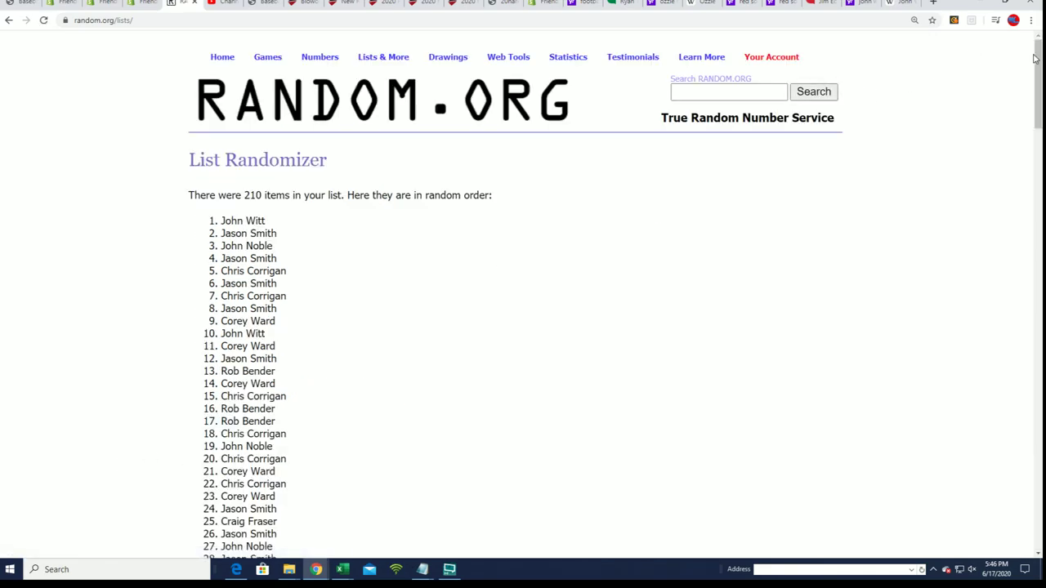
left_click_drag(1034, 59, 1036, 479)
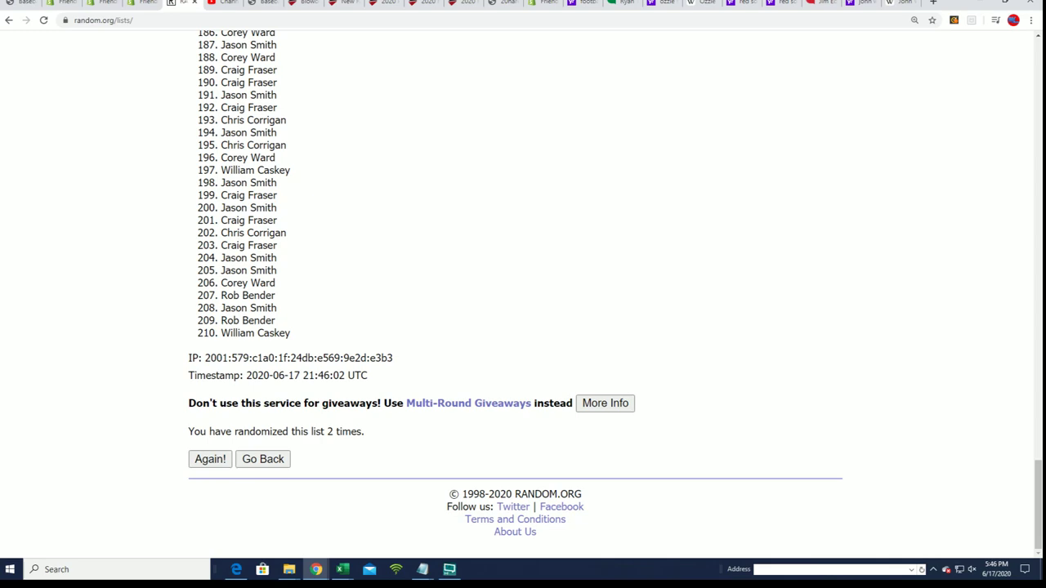
left_click(210, 458)
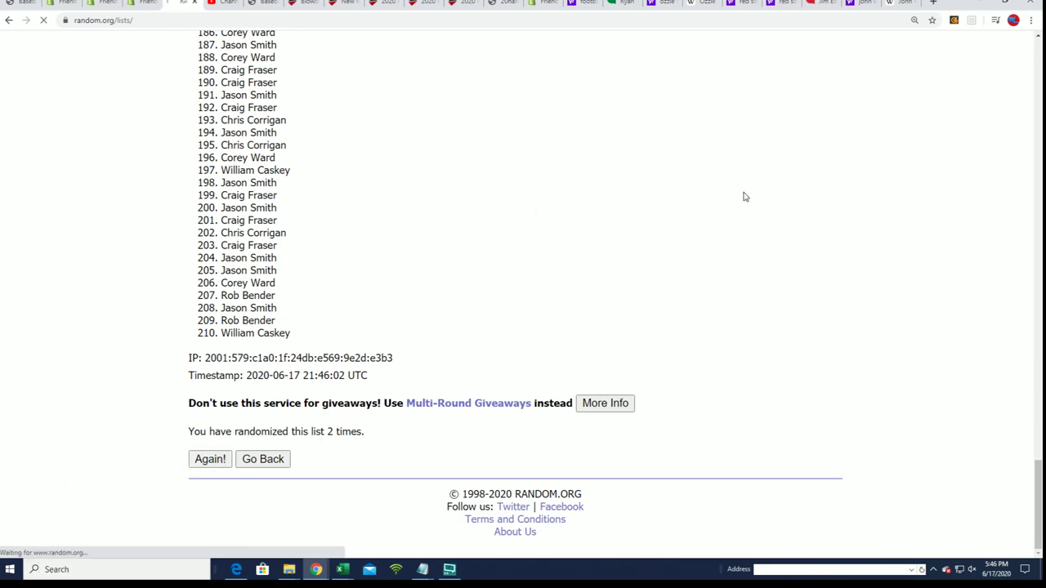
left_click_drag(1036, 82, 1036, 506)
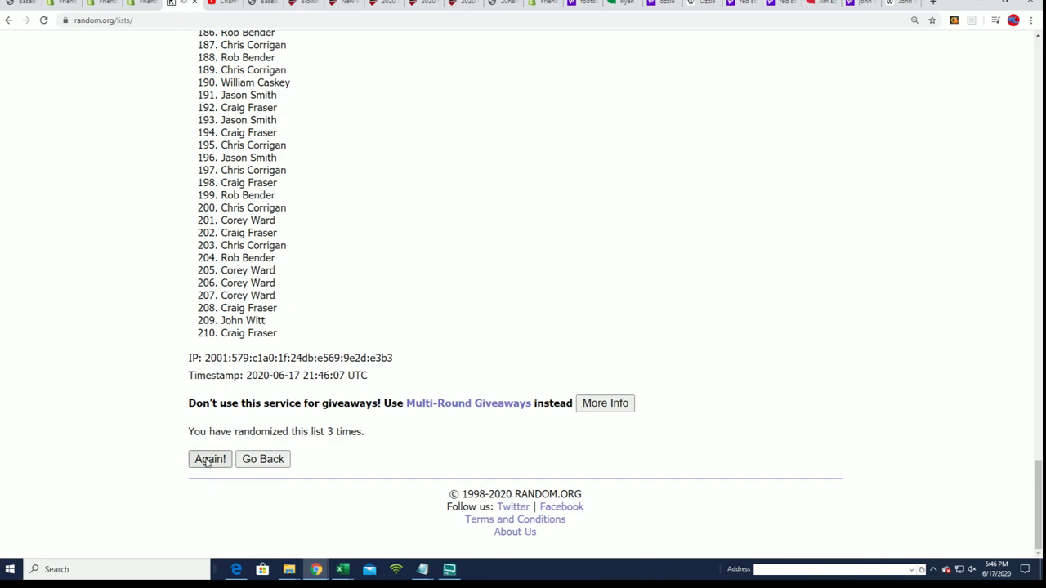
left_click(209, 459)
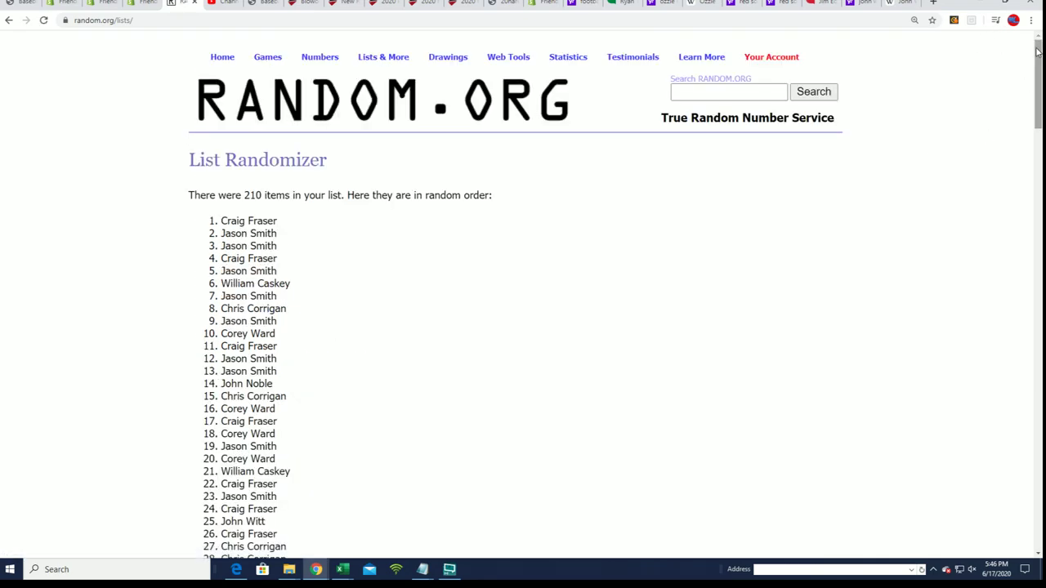
left_click_drag(1036, 51, 1036, 473)
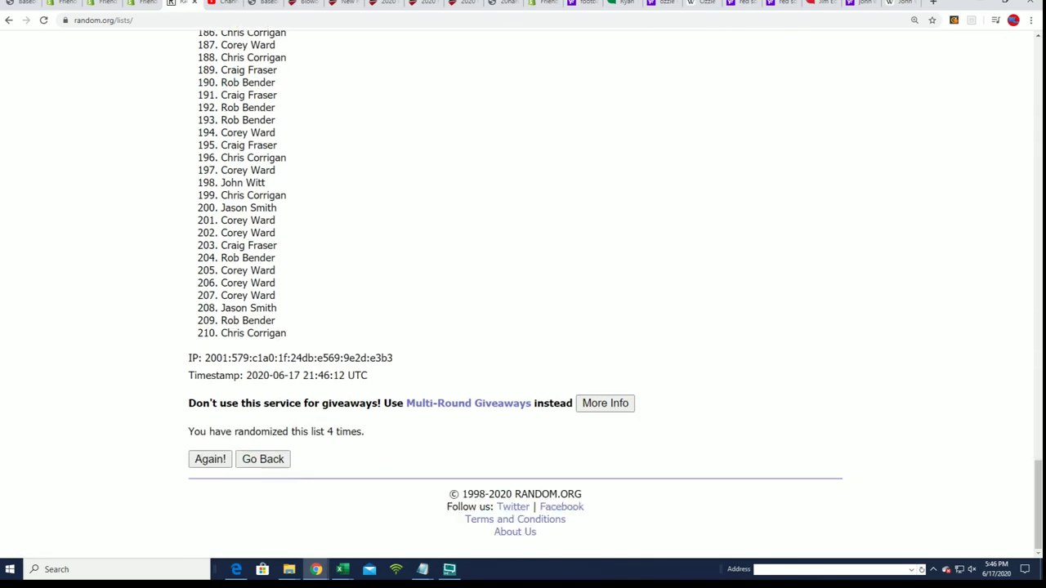
left_click(209, 459)
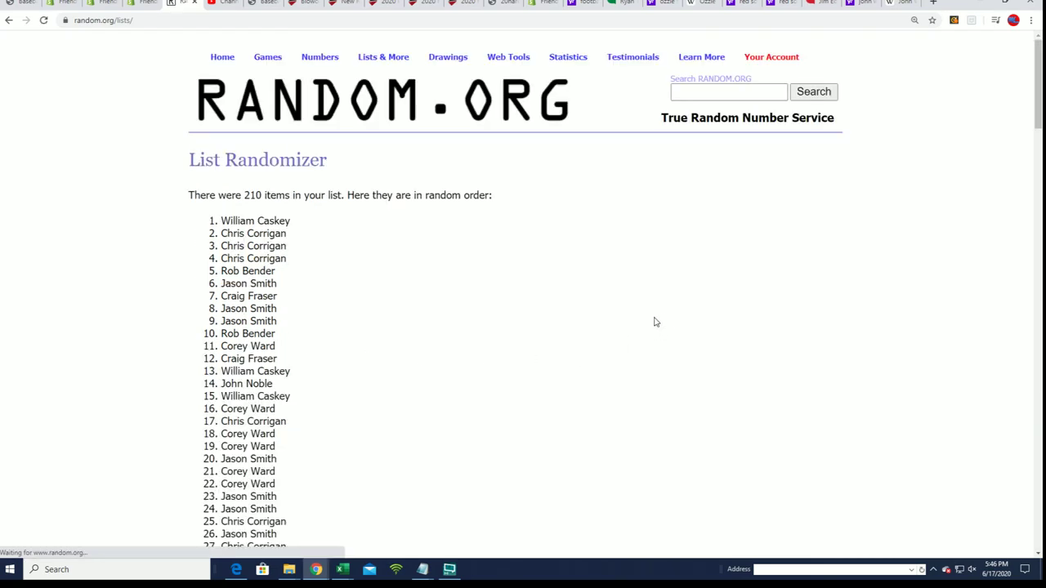
left_click_drag(1036, 57, 1037, 486)
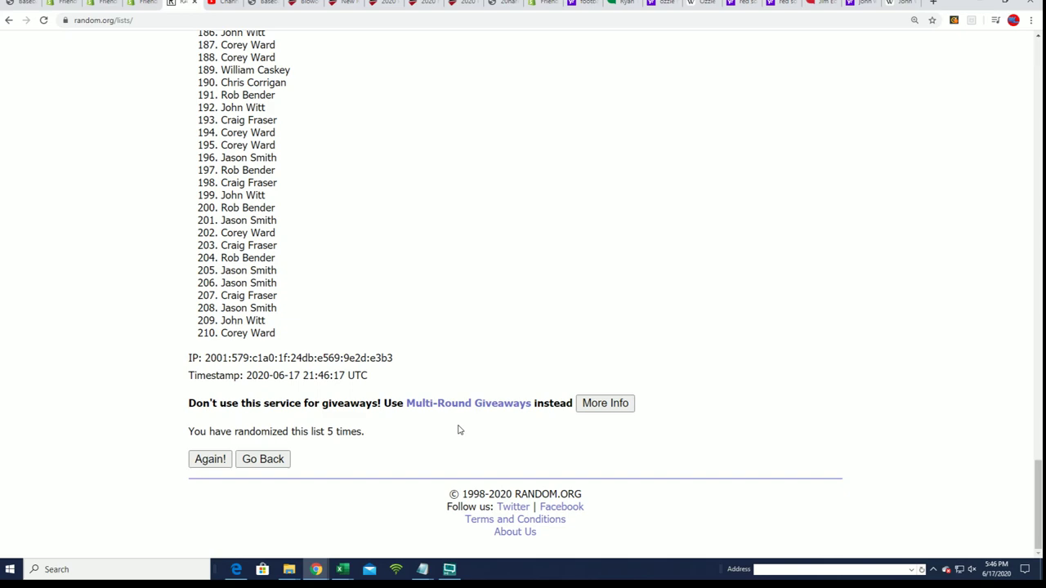
left_click(209, 459)
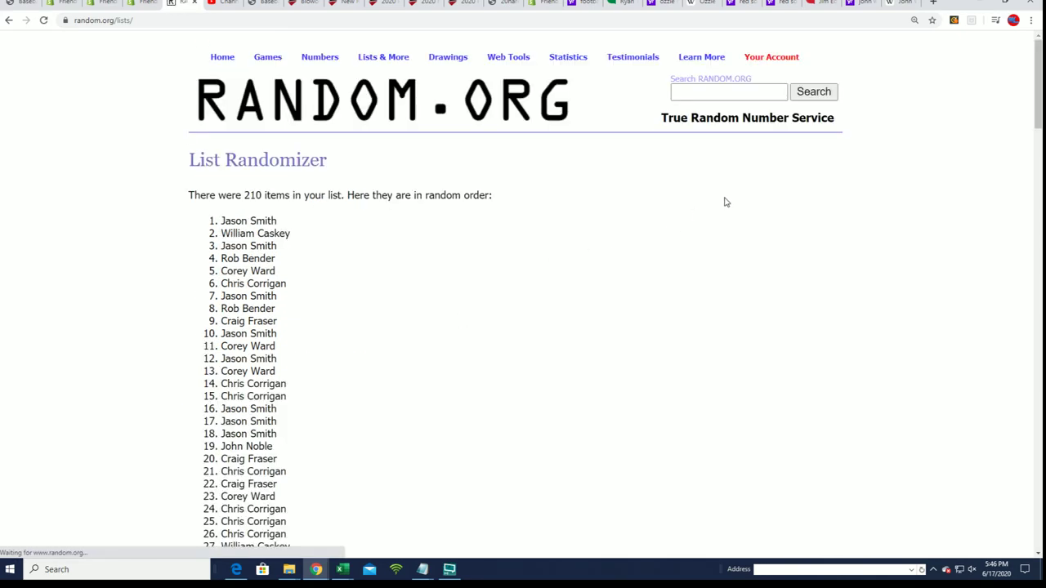
left_click_drag(1037, 57, 1036, 470)
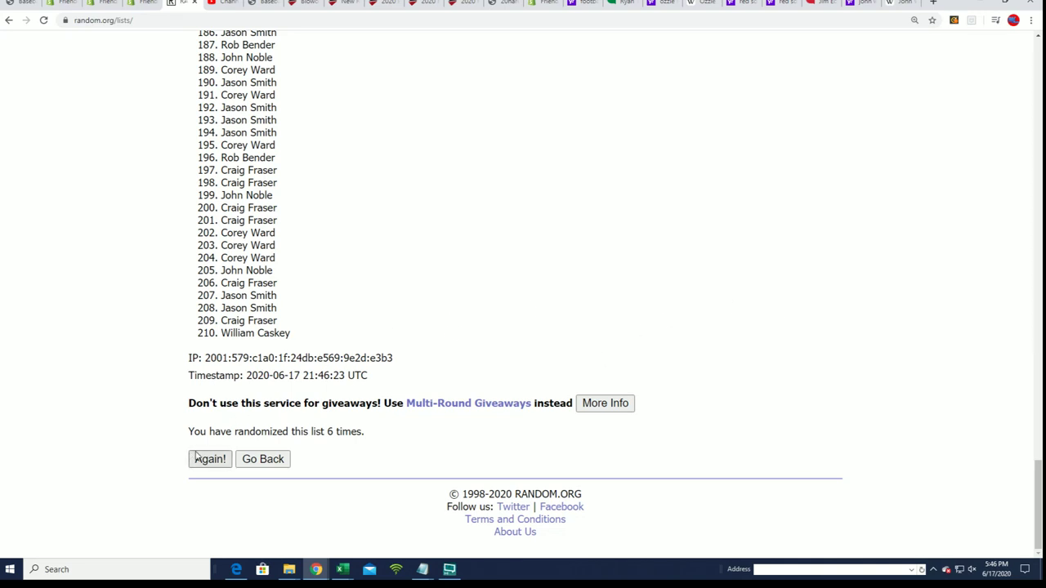
left_click(206, 461)
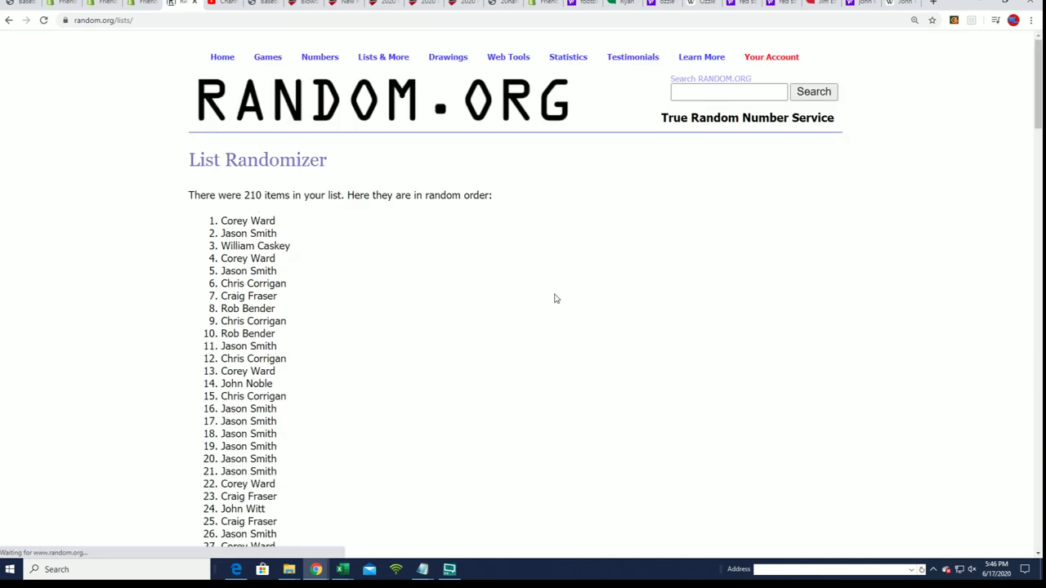
- Select all 210 randomized owner names in the results and copy them
scroll(539, 290, "down", 1)
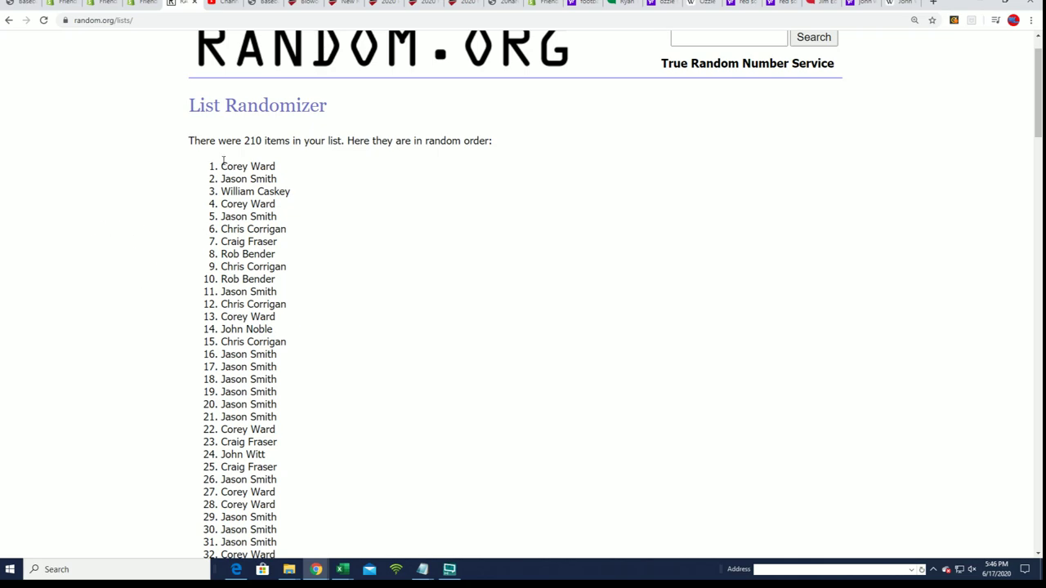
mouse_move(218, 166)
left_mouse_down()
mouse_move(385, 532)
mouse_move(346, 576)
mouse_move(339, 334)
mouse_move(331, 346)
mouse_move(338, 332)
mouse_move(354, 367)
mouse_move(352, 315)
mouse_move(345, 351)
mouse_move(322, 303)
mouse_move(299, 328)
left_mouse_up()
right_click(260, 320)
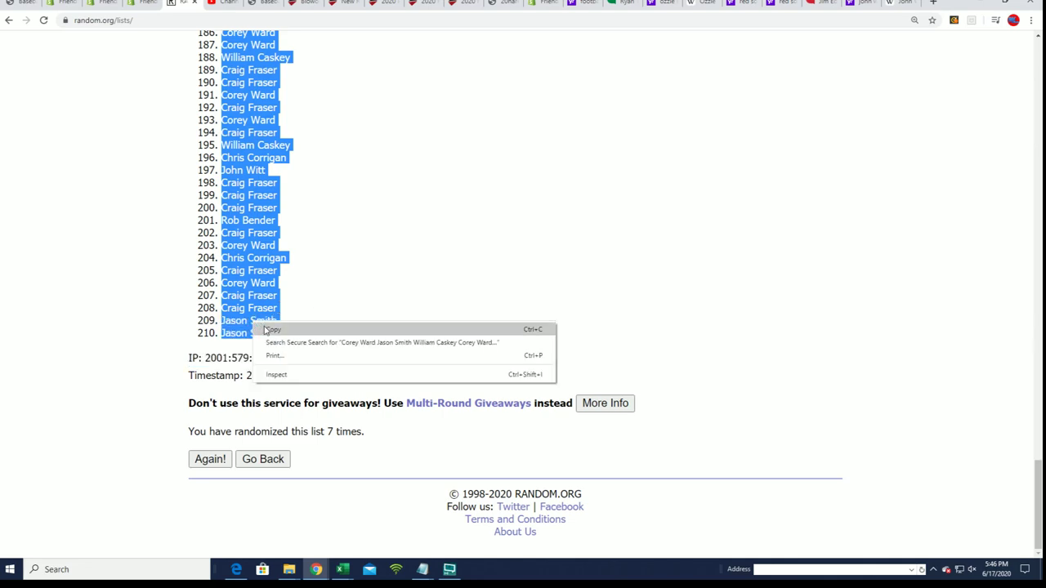
left_click(270, 331)
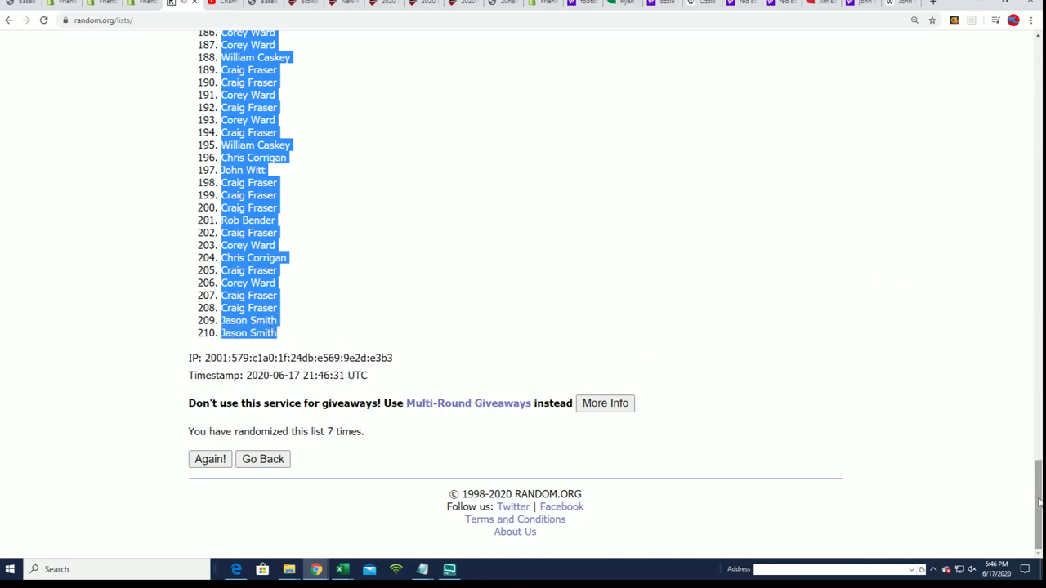
left_click_drag(1035, 490, 978, 87)
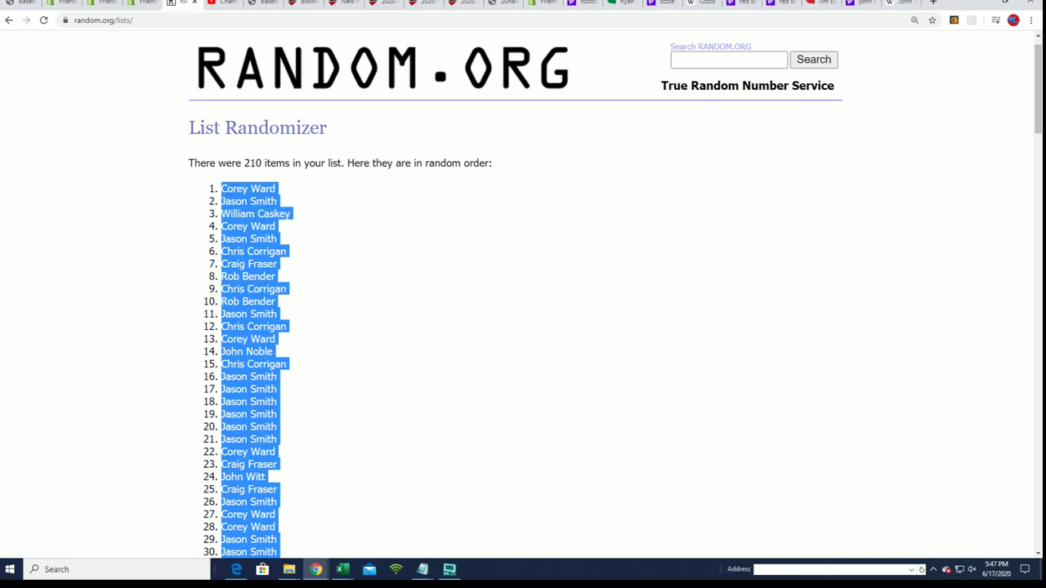
- Paste the randomized owner names into Excel cell A2 as plain text
key("alt+Tab")
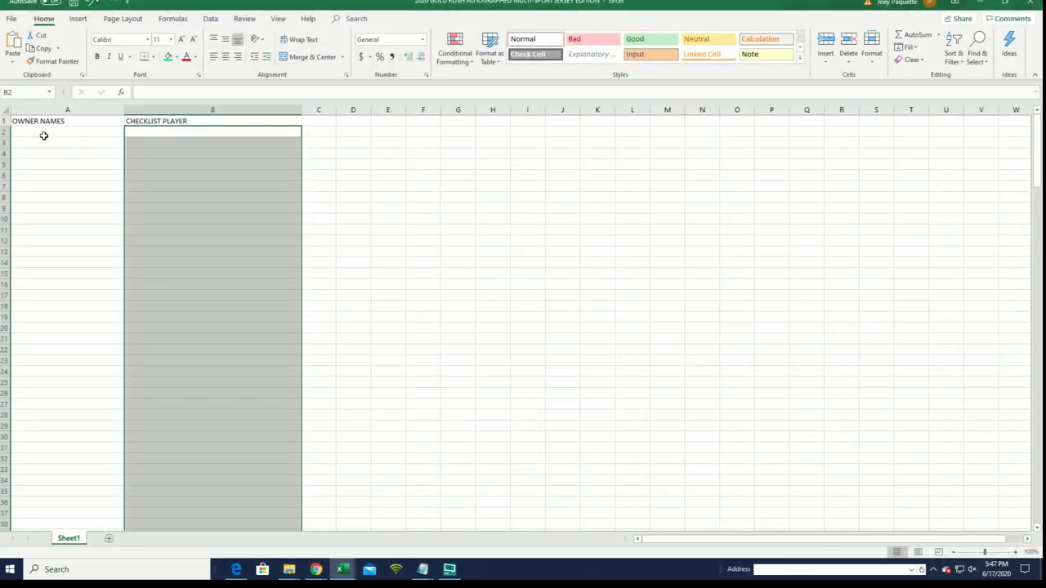
left_click(30, 127)
right_click(33, 130)
left_click(71, 191)
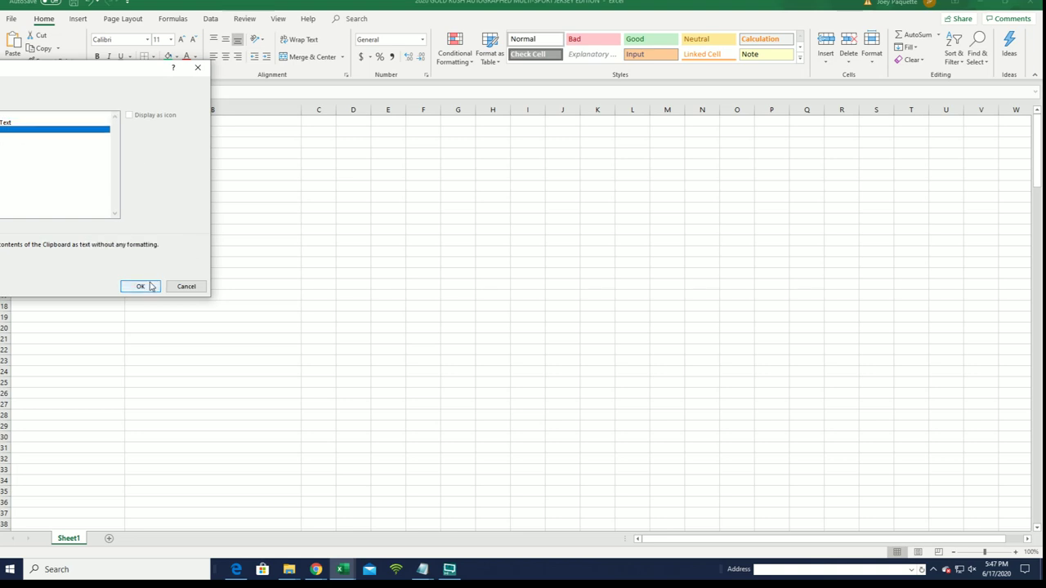
left_click(151, 286)
- Adjust the OWNER NAMES column width, zoom the sheet to 130%, and select B2
left_click(84, 109)
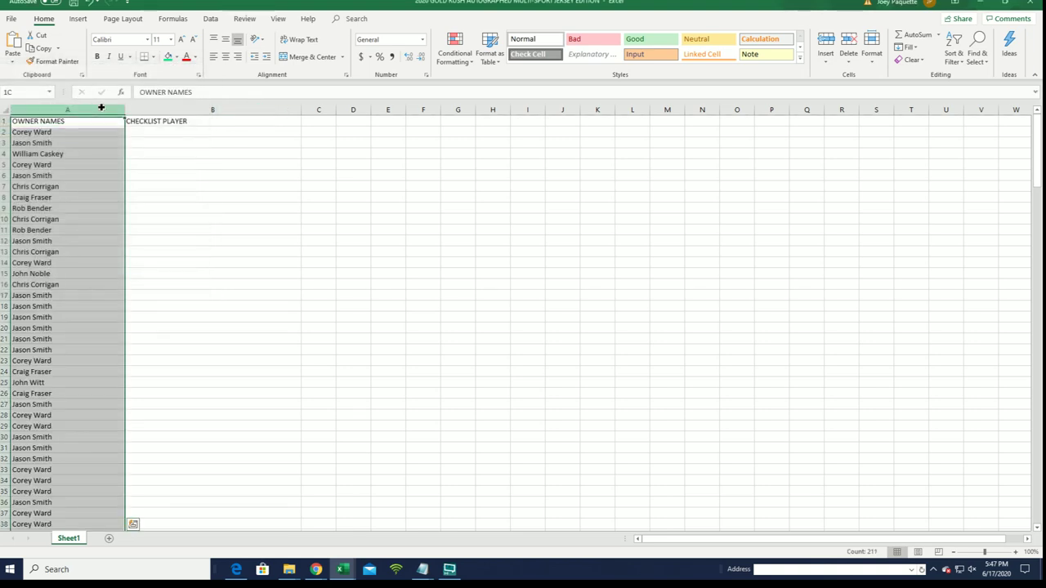
left_click_drag(124, 109, 79, 119)
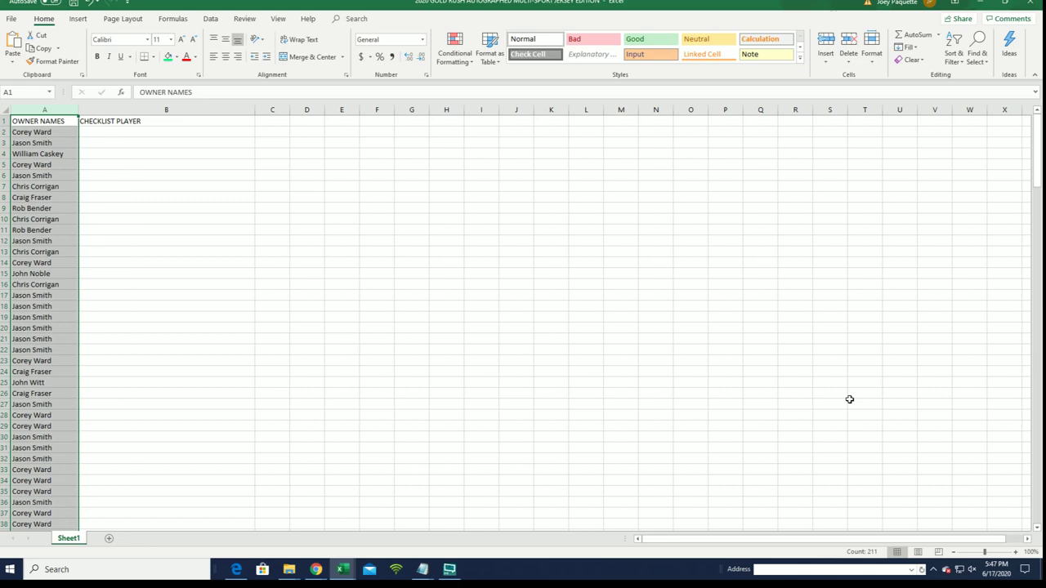
left_click(1017, 552)
left_click(1017, 553)
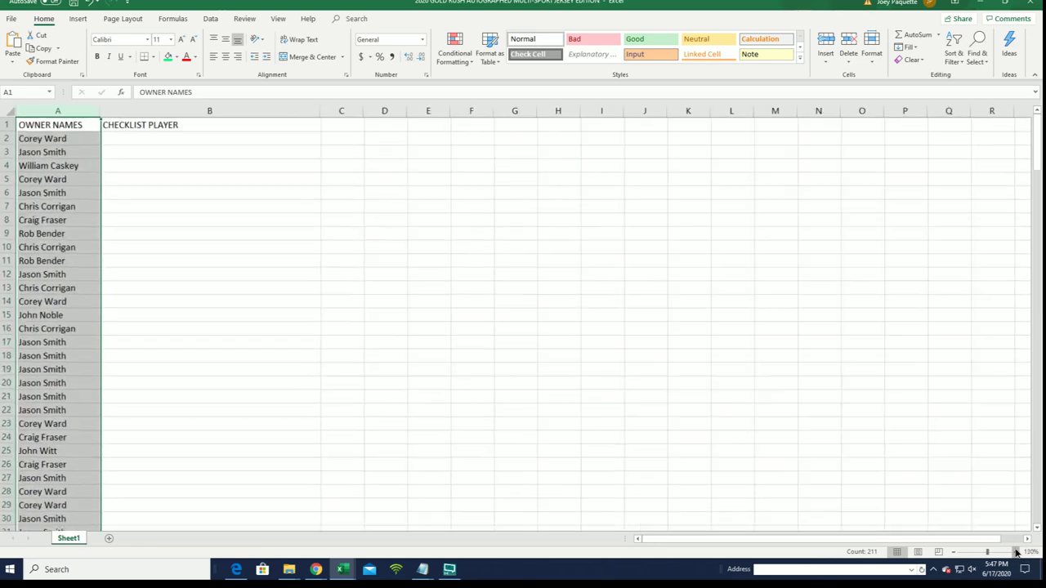
left_click(1017, 552)
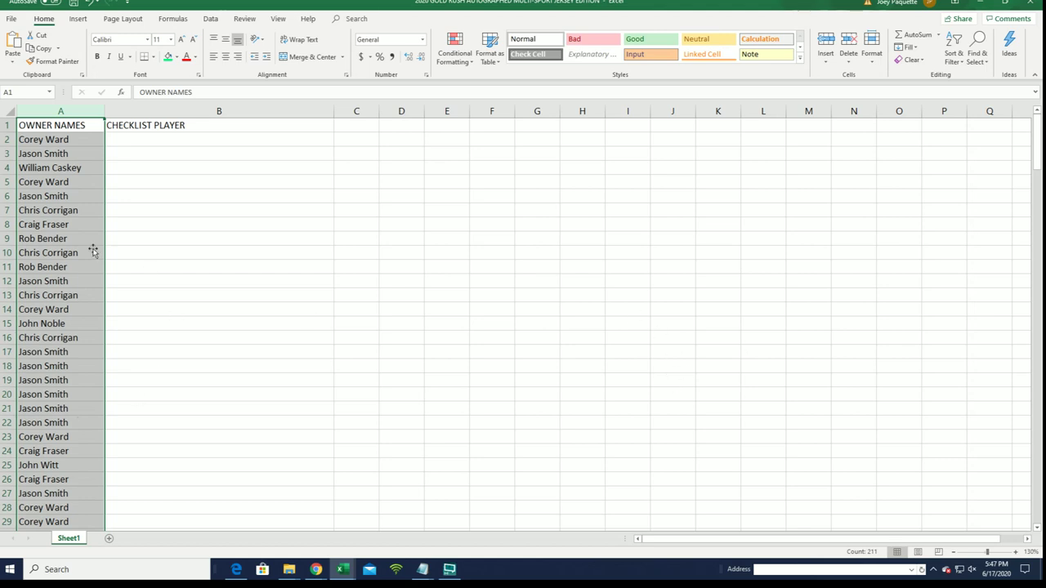
left_click(133, 141)
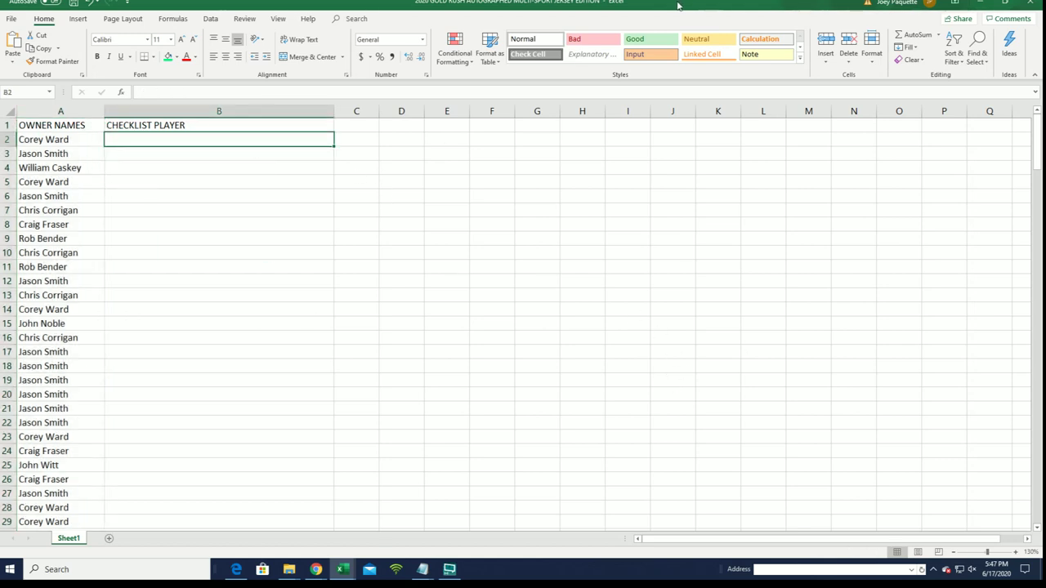
key("alt+Tab")
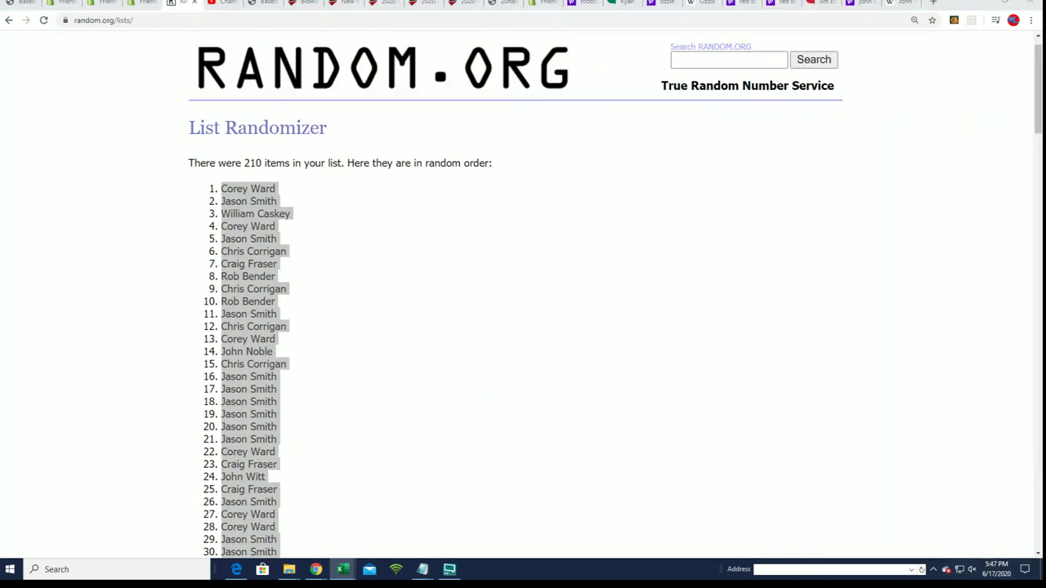
- Scroll through the shuffled owner list, then reload the List Randomizer for a new list
scroll(583, 305, "down", 9)
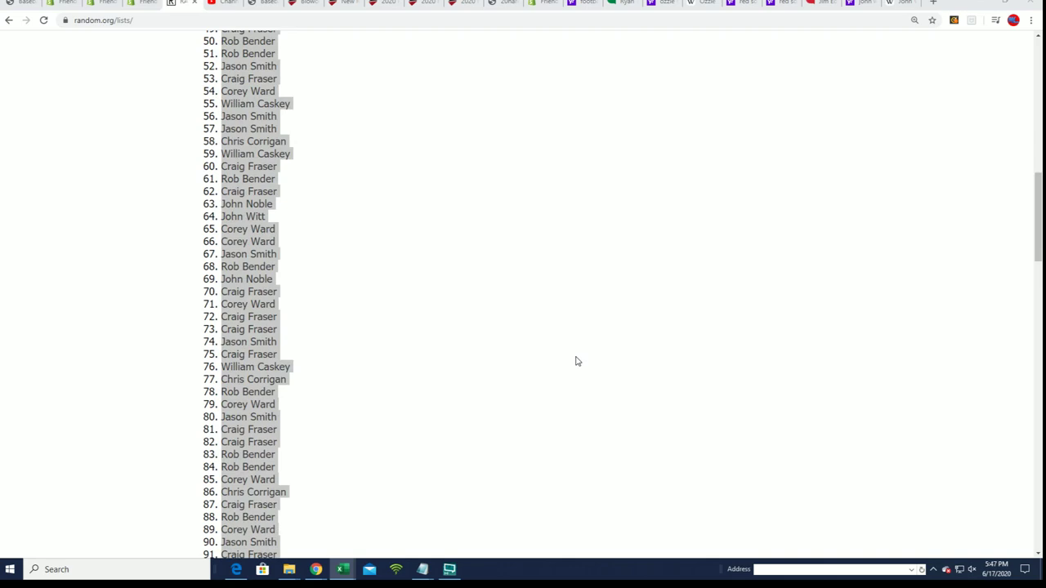
scroll(628, 334, "down", 4)
scroll(796, 303, "up", 13)
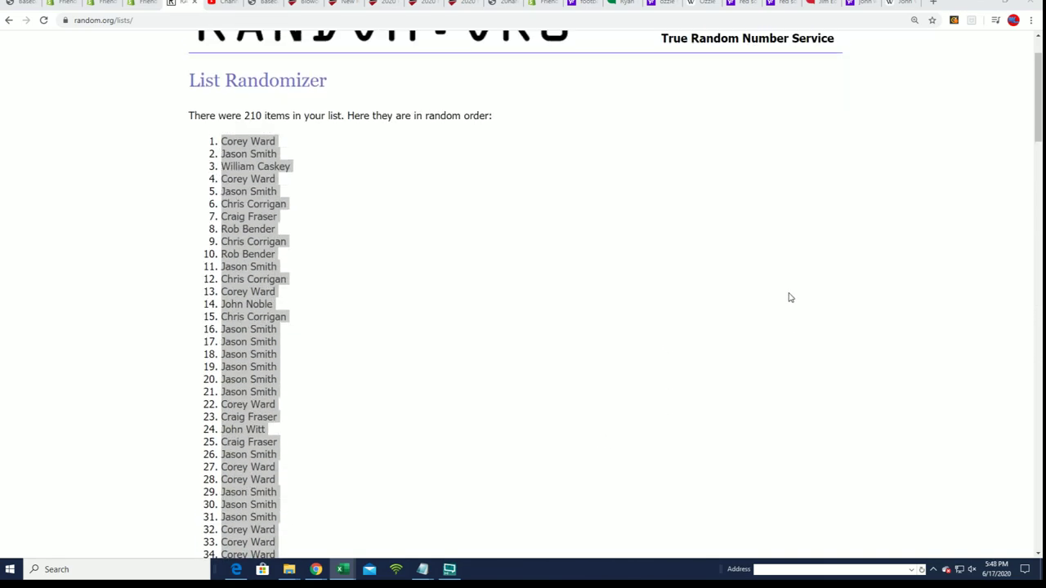
scroll(789, 297, "up", 1)
left_click(380, 75)
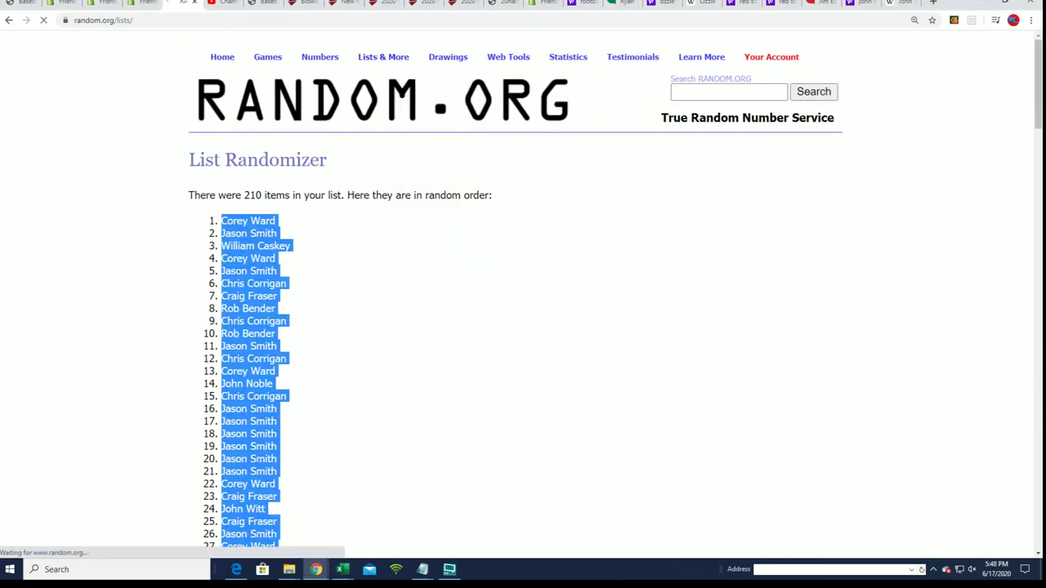
- Copy the checklist players from Notepad, starting at '1980 Miracle/Quarterbacks Of'
key("alt+Tab")
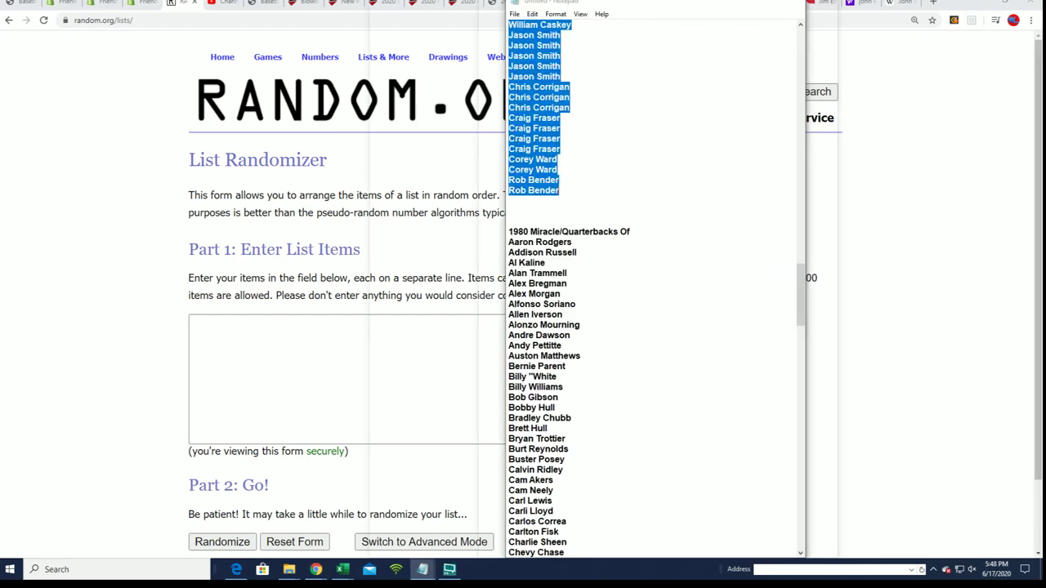
mouse_move(509, 231)
left_mouse_down()
mouse_move(555, 304)
mouse_move(559, 576)
mouse_move(577, 382)
mouse_move(574, 460)
mouse_move(572, 11)
mouse_move(515, 494)
mouse_move(515, 448)
left_mouse_up()
right_click(552, 412)
left_click(691, 188)
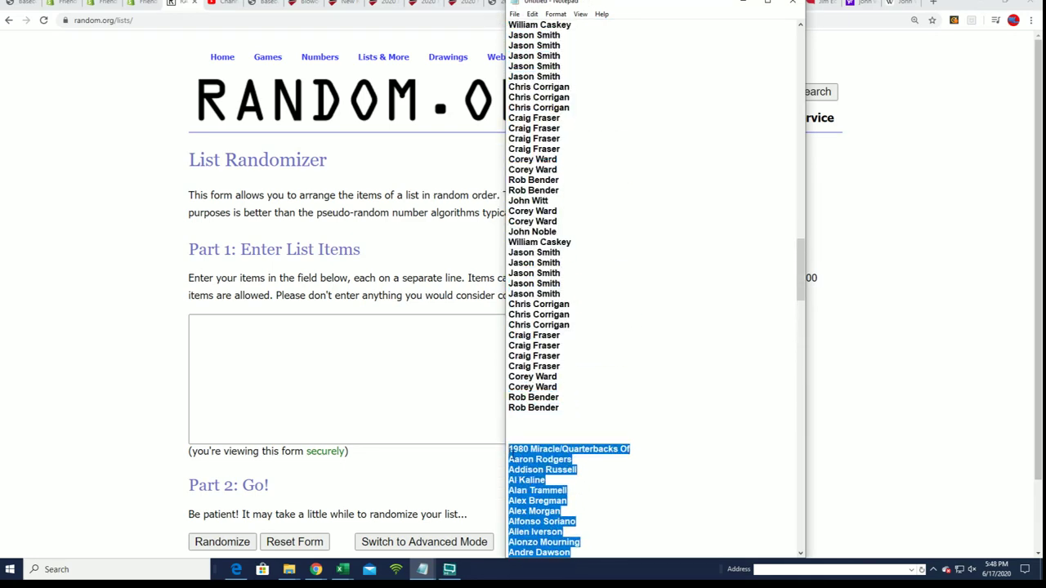
right_click(514, 451)
left_click(539, 325)
left_click(199, 321)
right_click(208, 322)
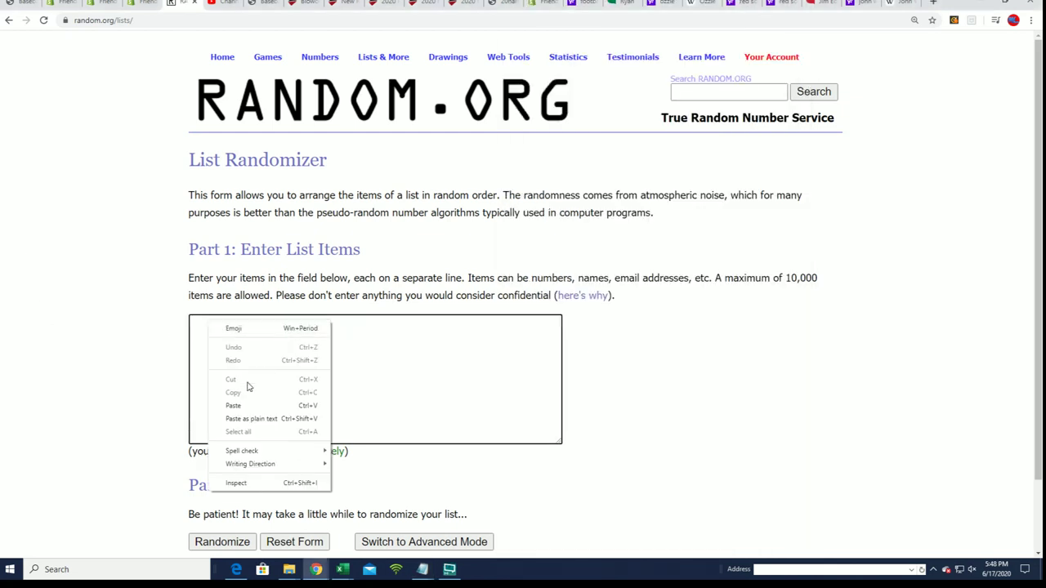
- Paste the 210 checklist players into the List Randomizer and randomize them
left_click(235, 405)
scroll(480, 403, "down", 1)
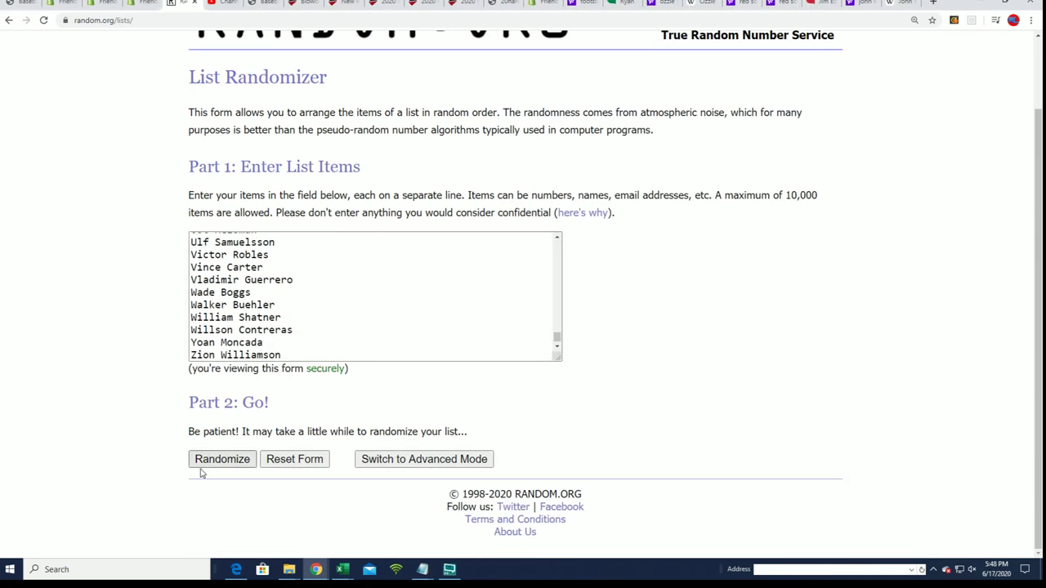
left_click(214, 460)
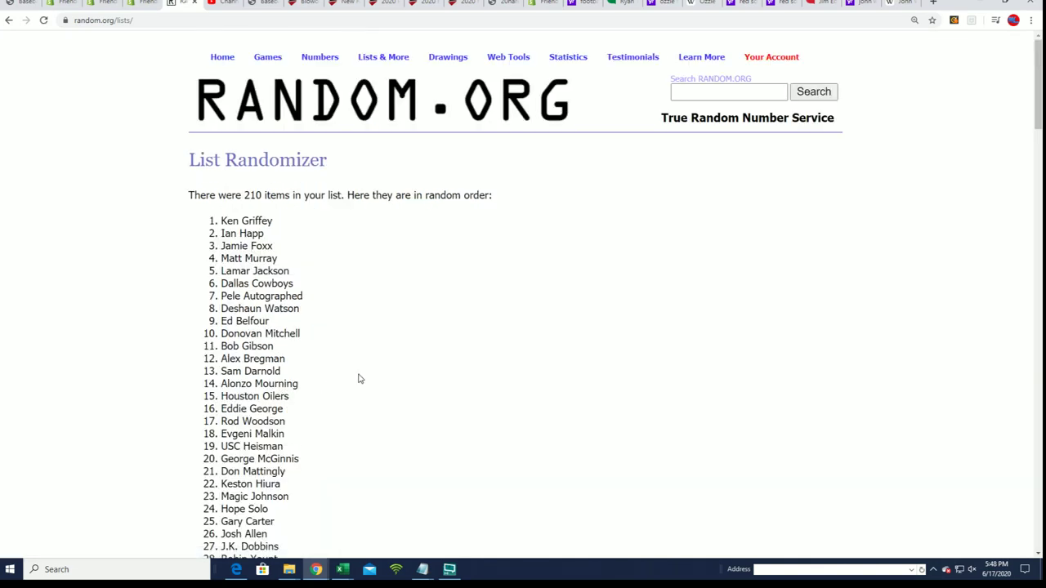
scroll(358, 378, "down", 12)
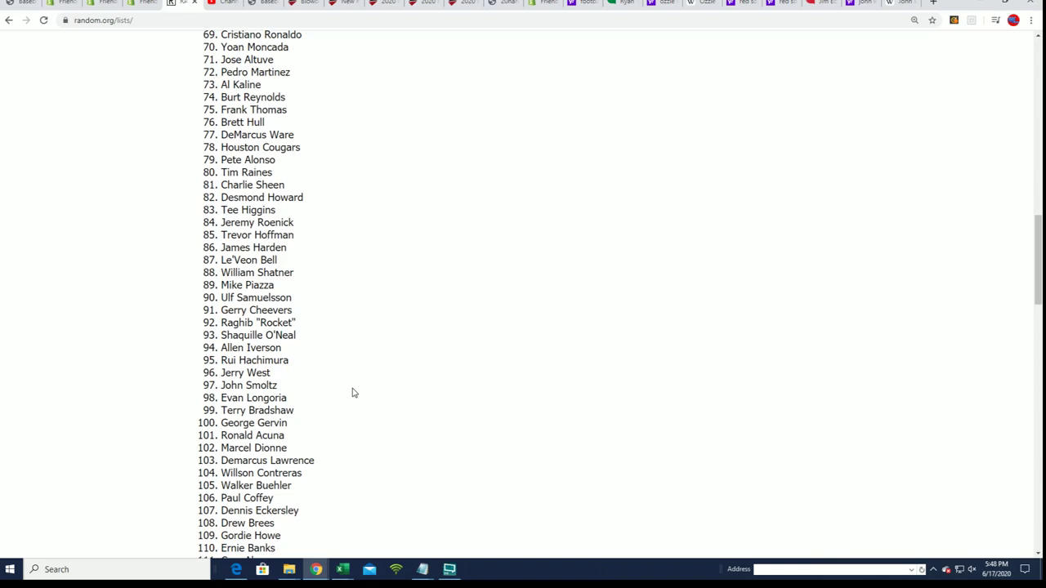
scroll(352, 393, "down", 20)
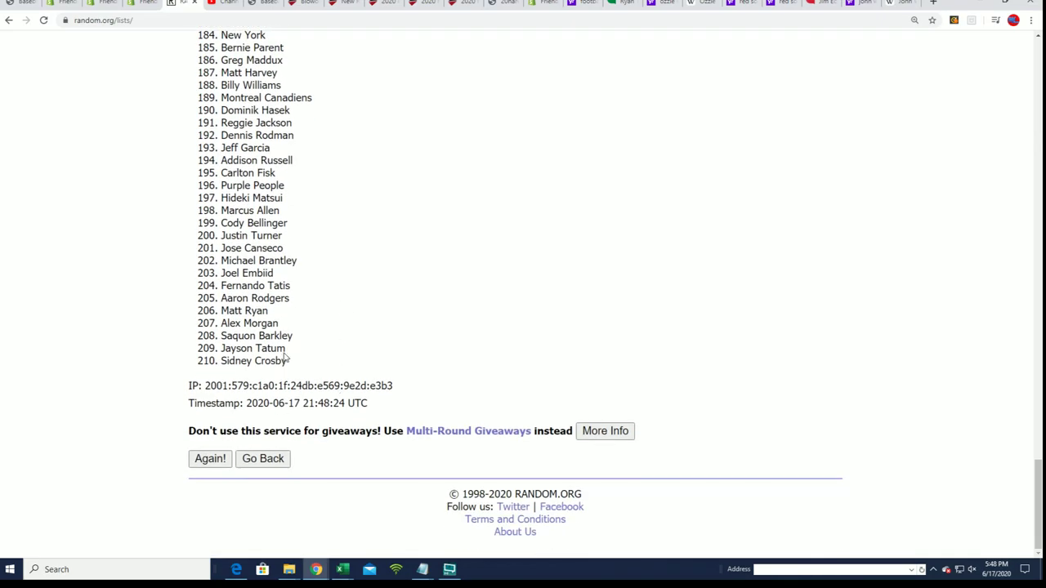
- Reshuffle the checklist player list six more times
left_click(205, 456)
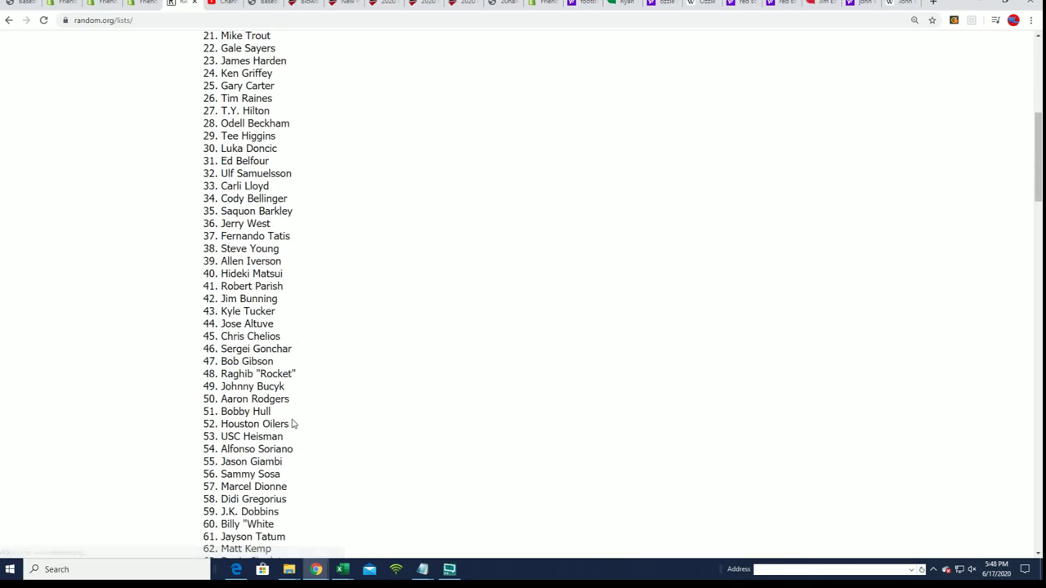
scroll(292, 424, "down", 20)
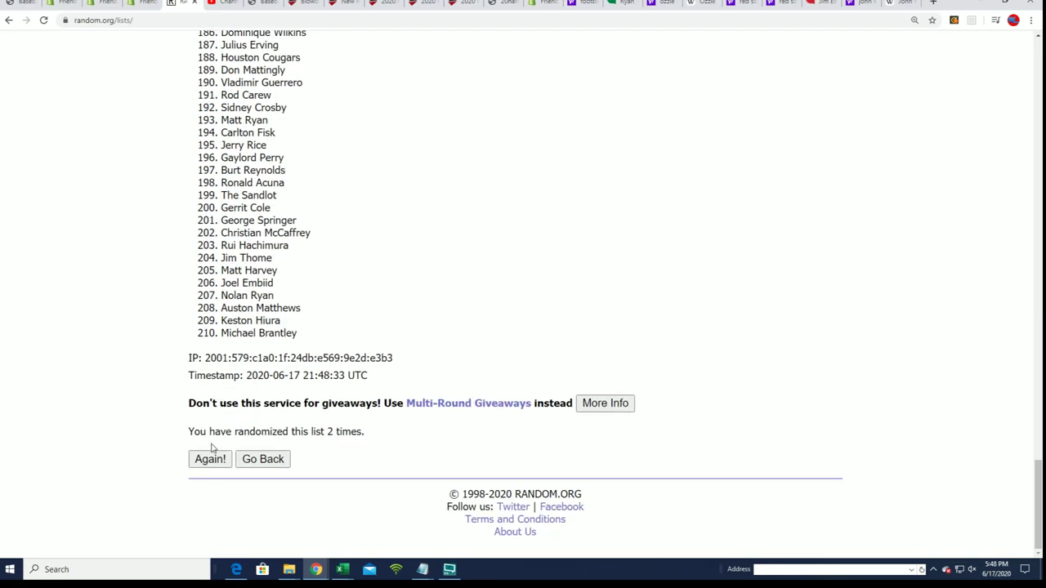
left_click(211, 458)
scroll(290, 406, "down", 5)
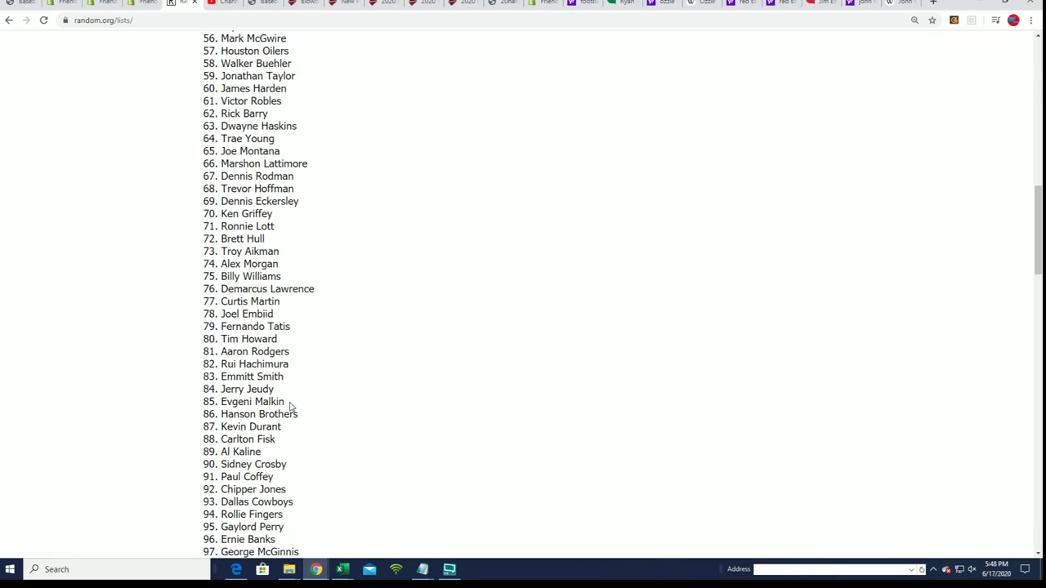
scroll(290, 406, "down", 20)
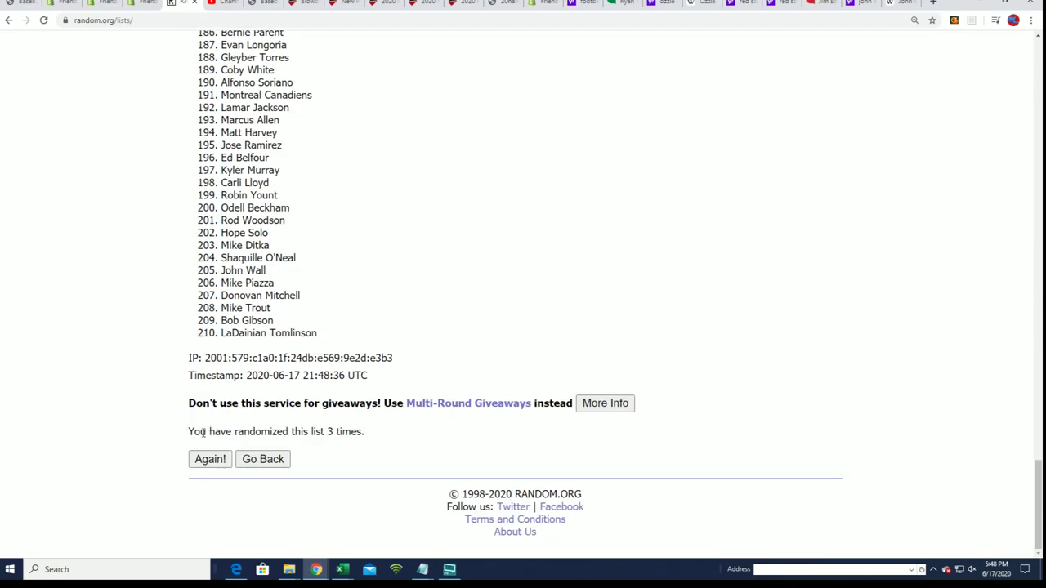
left_click(210, 459)
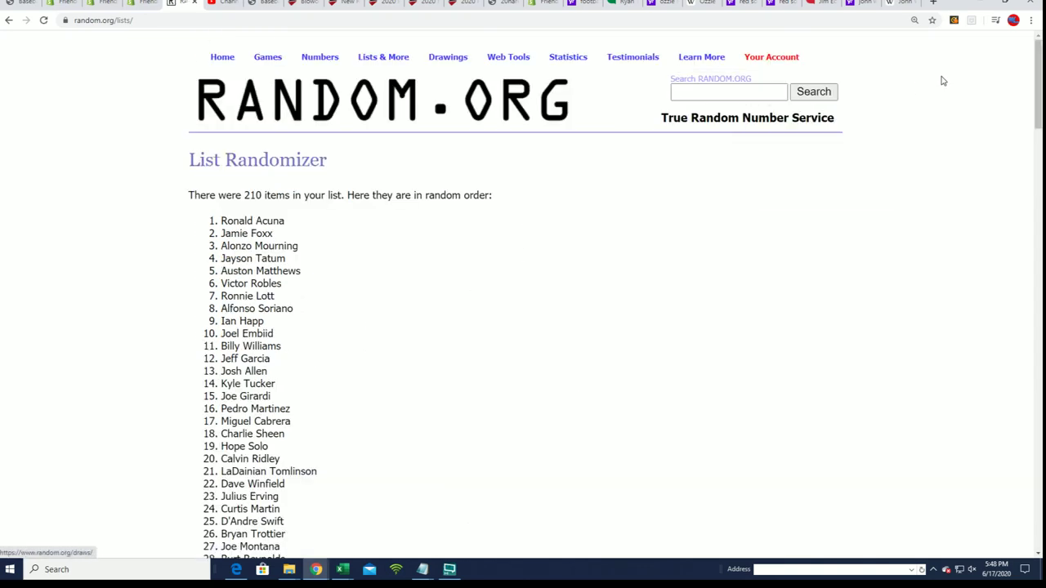
mouse_move(1034, 63)
left_mouse_down()
mouse_move(1029, 234)
mouse_move(980, 514)
left_mouse_up()
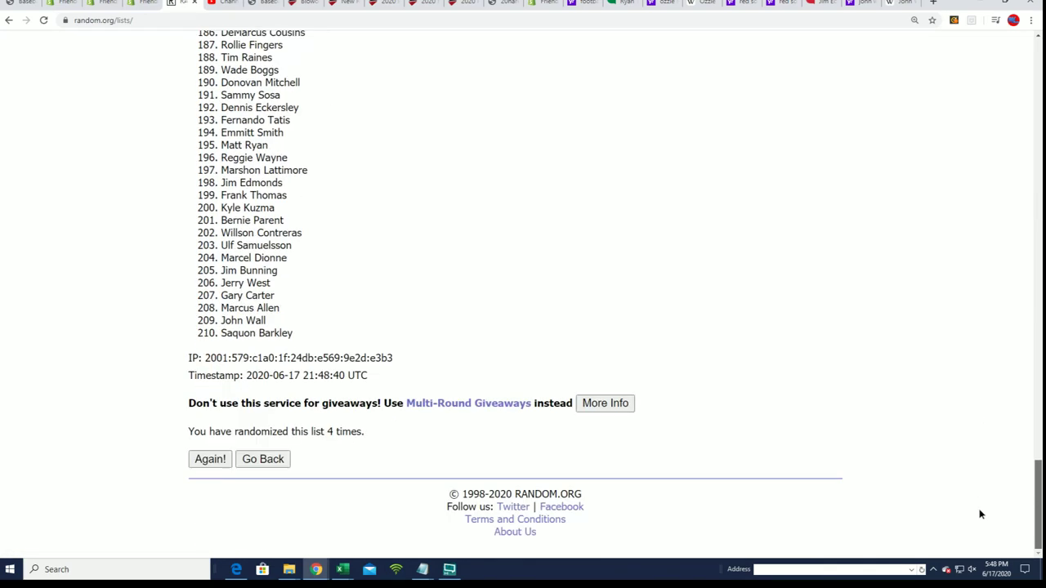
left_click(210, 460)
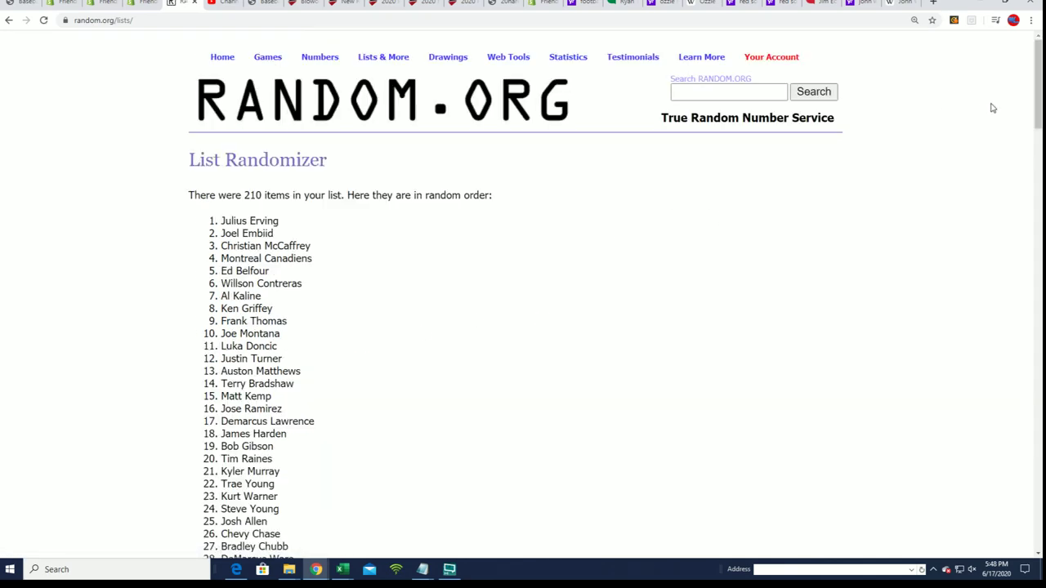
left_click_drag(1033, 52, 989, 490)
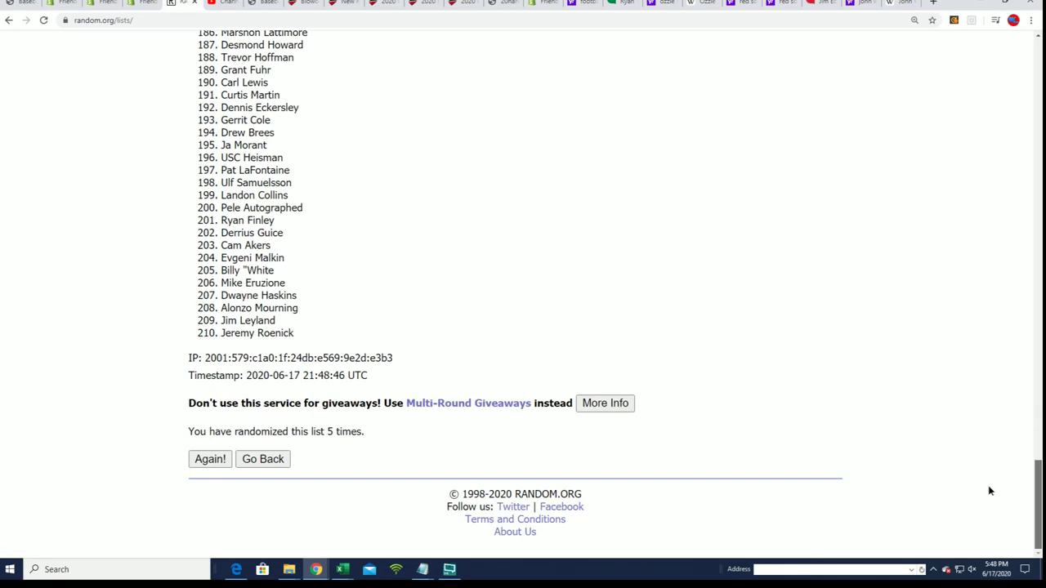
left_click(208, 460)
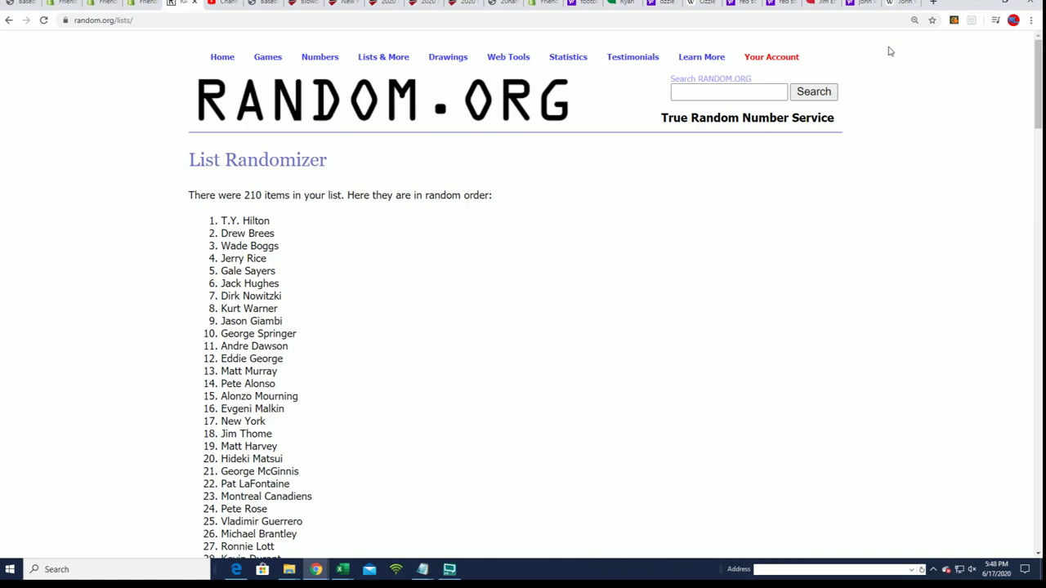
left_click_drag(1031, 61, 1034, 539)
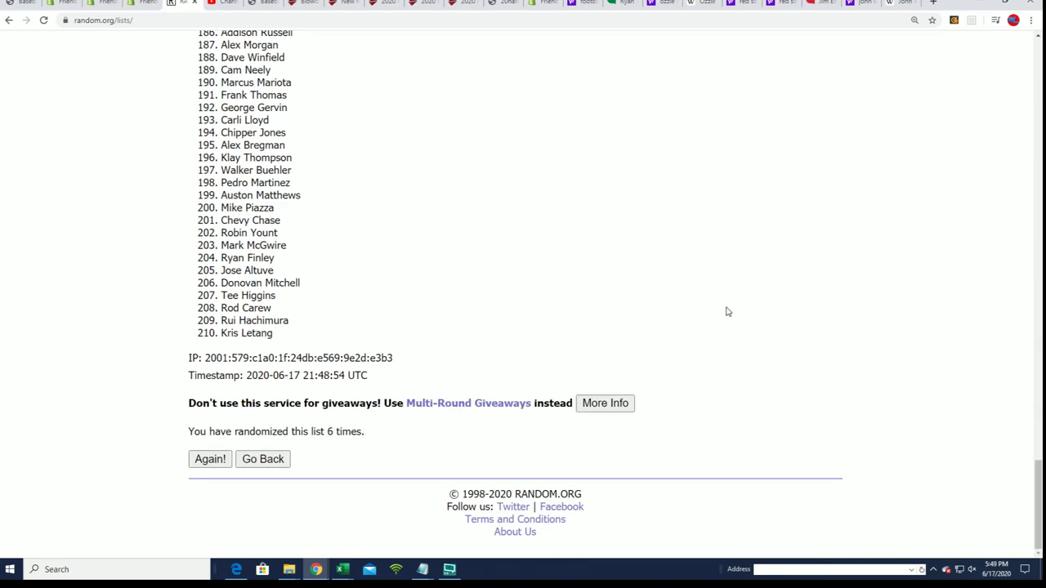
left_click(210, 460)
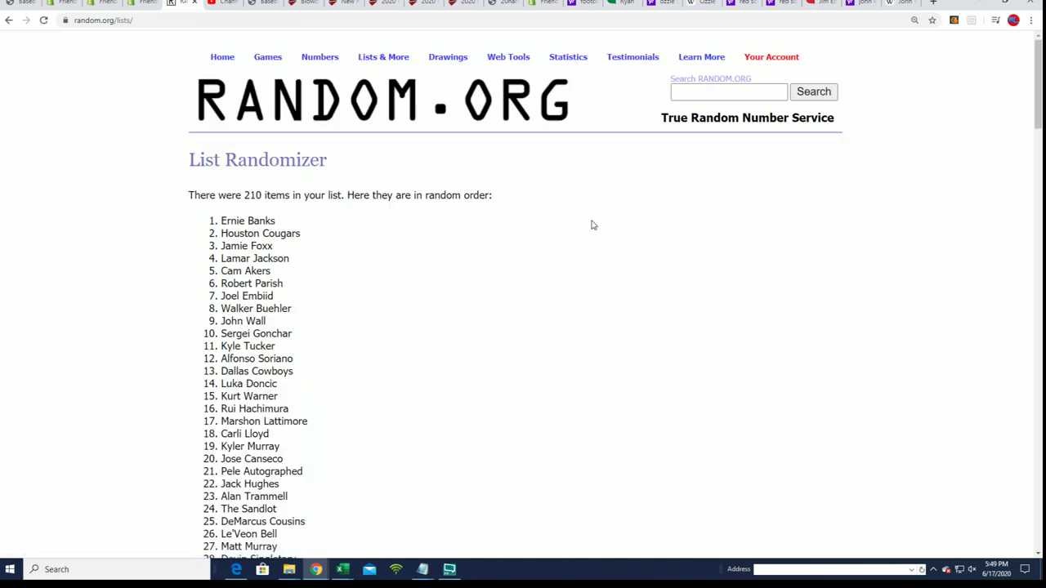
- Copy all 210 randomized checklist entries and place the Excel window beside the results
scroll(182, 146, "down", 1)
mouse_move(218, 160)
left_mouse_down()
mouse_move(327, 237)
mouse_move(383, 499)
left_mouse_up()
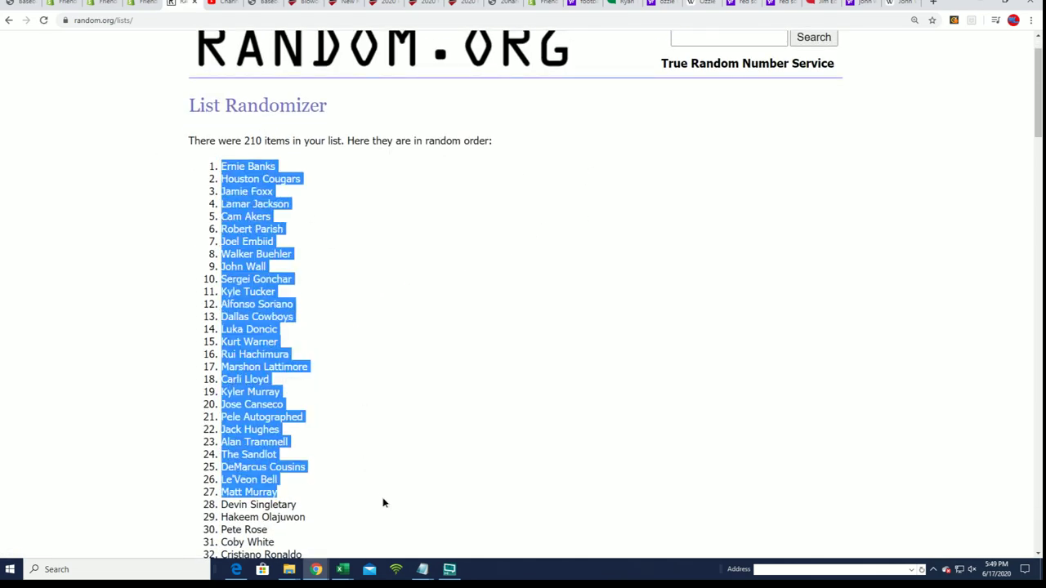
left_click(231, 162)
left_click_drag(216, 159, 296, 504)
left_click_drag(354, 567, 346, 230)
left_click_drag(344, 268, 319, 334)
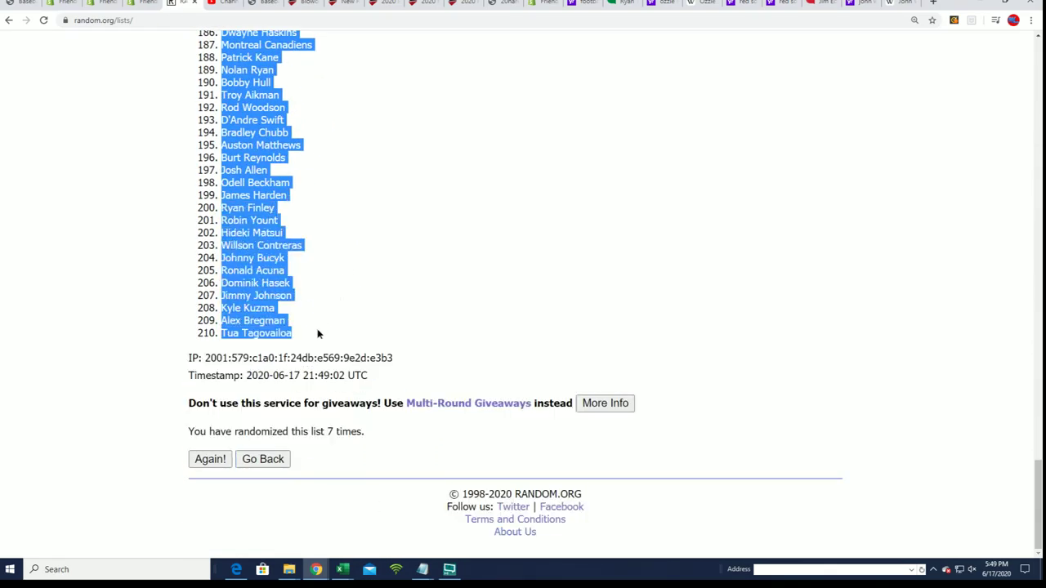
right_click(258, 295)
left_click(432, 303)
mouse_move(1039, 511)
left_mouse_down()
mouse_move(1037, 49)
mouse_move(1036, 114)
left_mouse_up()
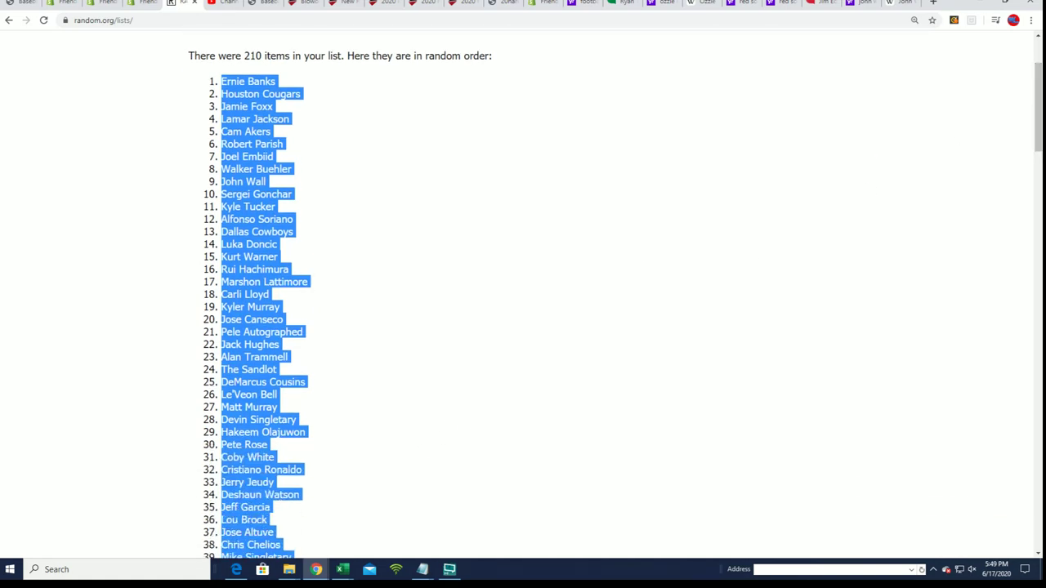
key("alt+Tab")
mouse_move(689, 58)
left_mouse_down()
mouse_move(608, 38)
mouse_move(629, 0)
left_mouse_up()
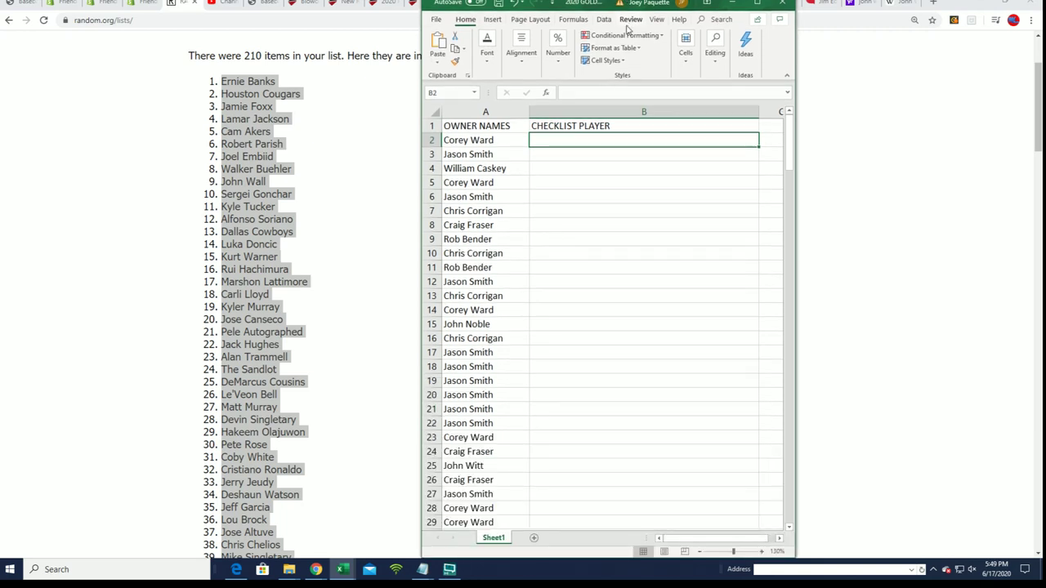
- Paste the randomized checklist into B2 as Text, then scroll the pairings and maximize Excel
right_click(546, 141)
left_click(576, 201)
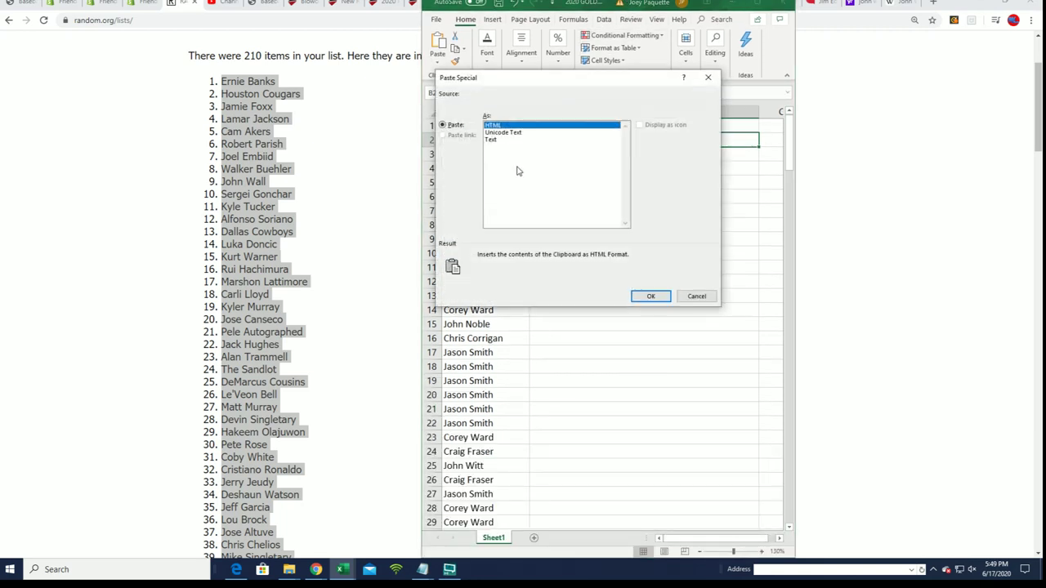
left_click(492, 140)
left_click(651, 296)
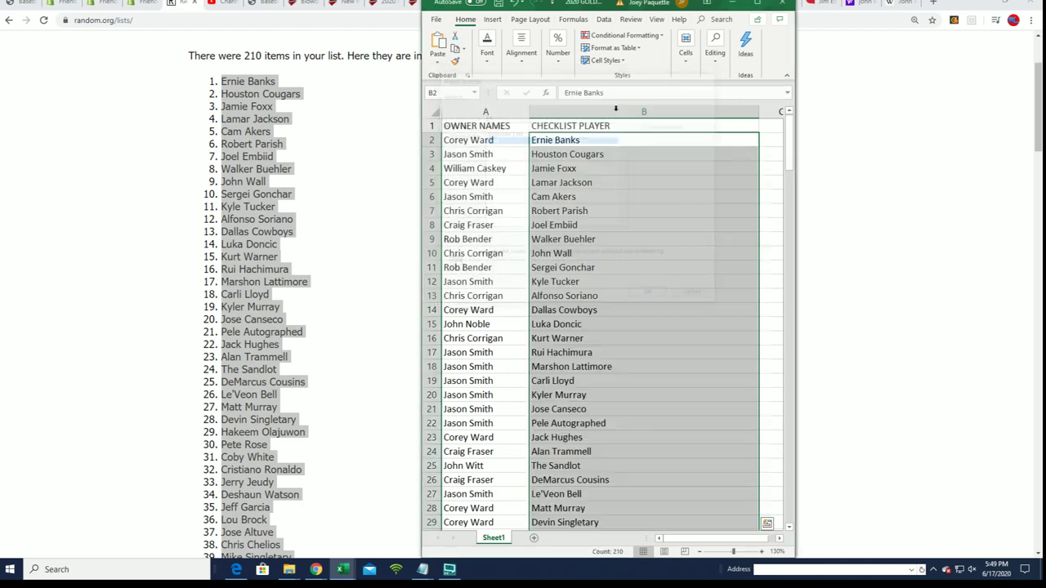
left_click(490, 139)
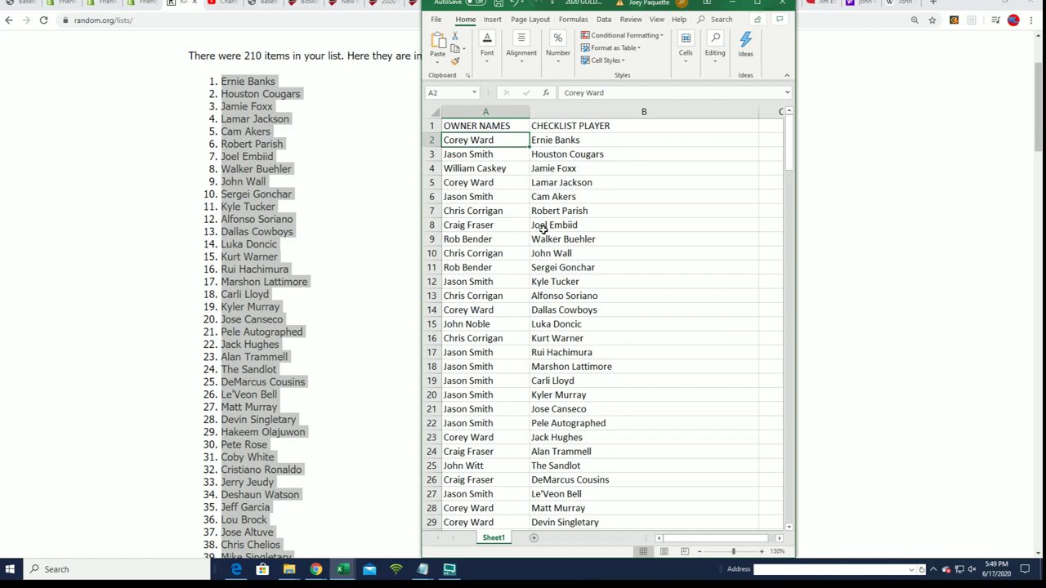
scroll(531, 277, "down", 1)
scroll(564, 281, "down", 1)
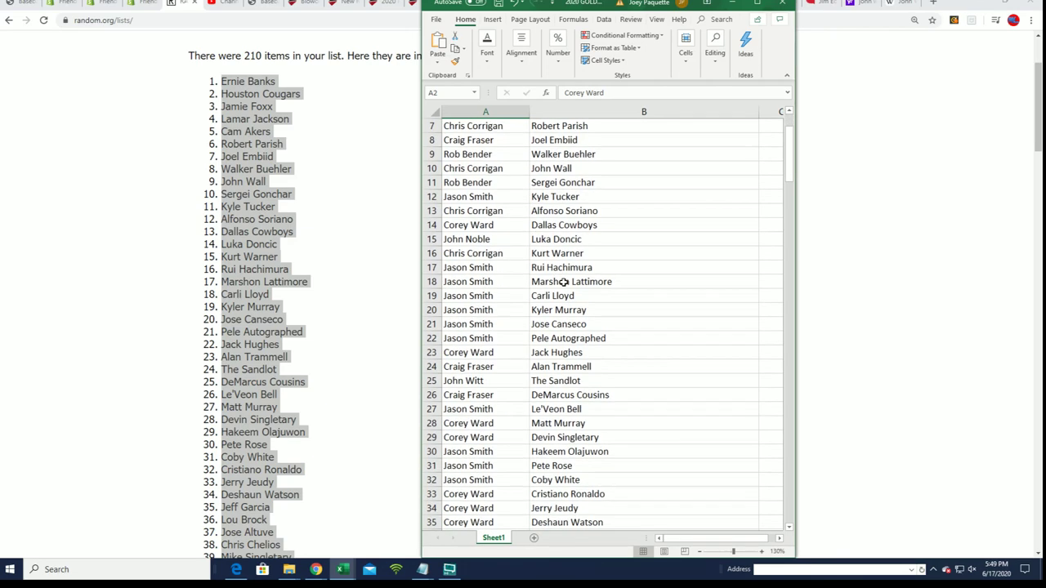
scroll(570, 283, "down", 1)
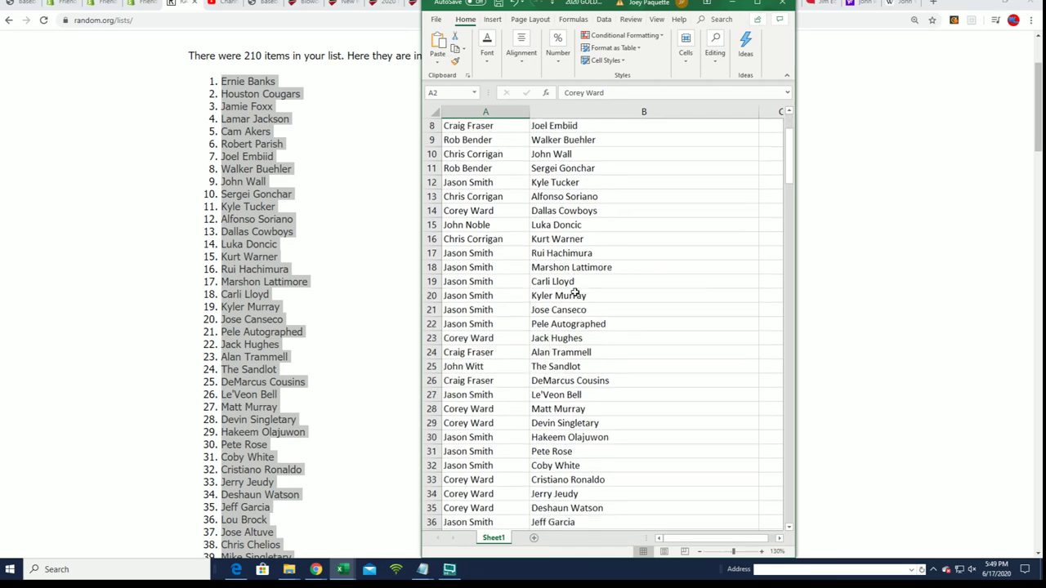
left_click(753, 7)
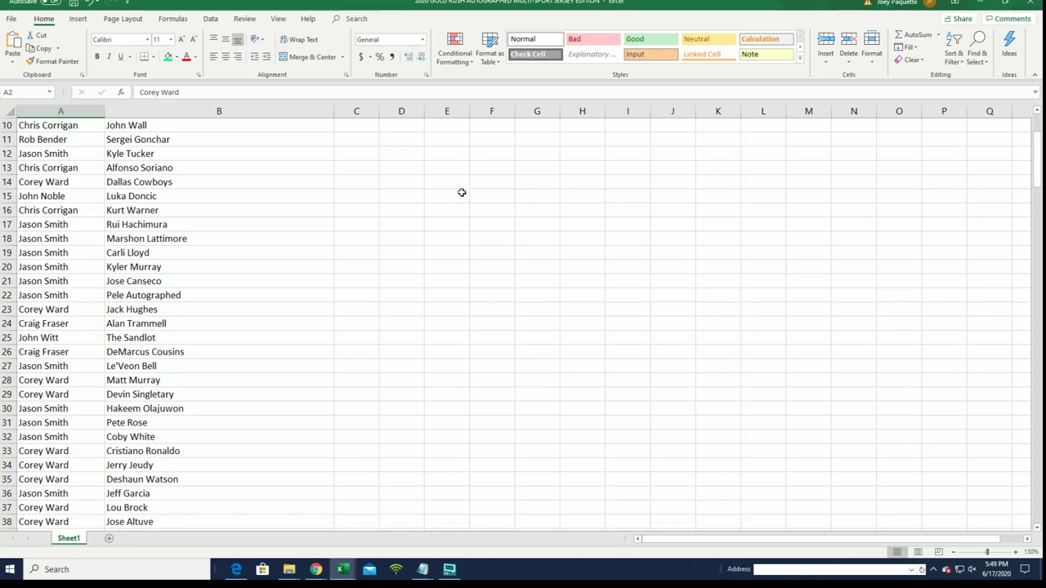
left_click(164, 226)
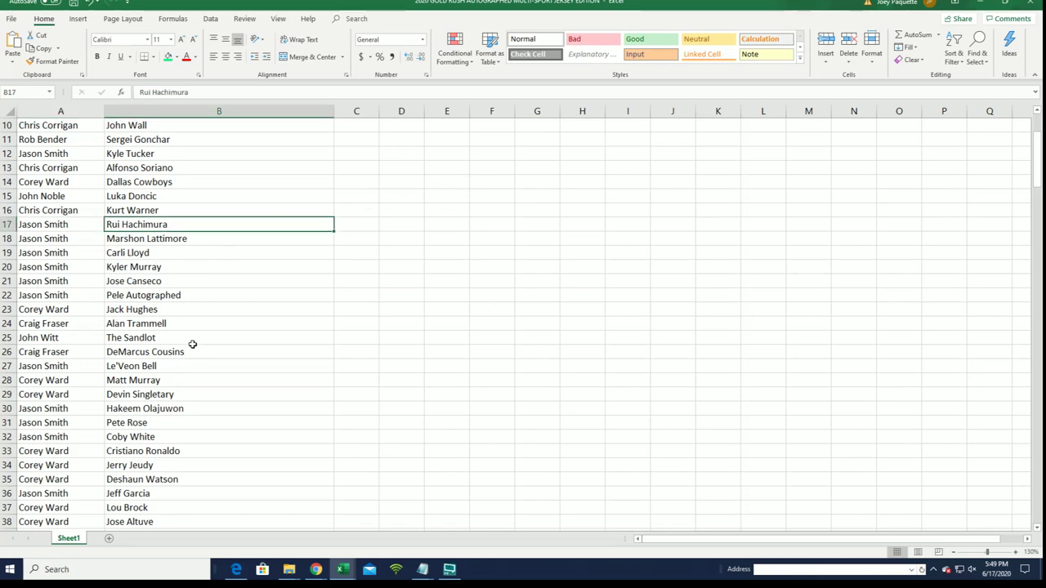
scroll(192, 345, "down", 1)
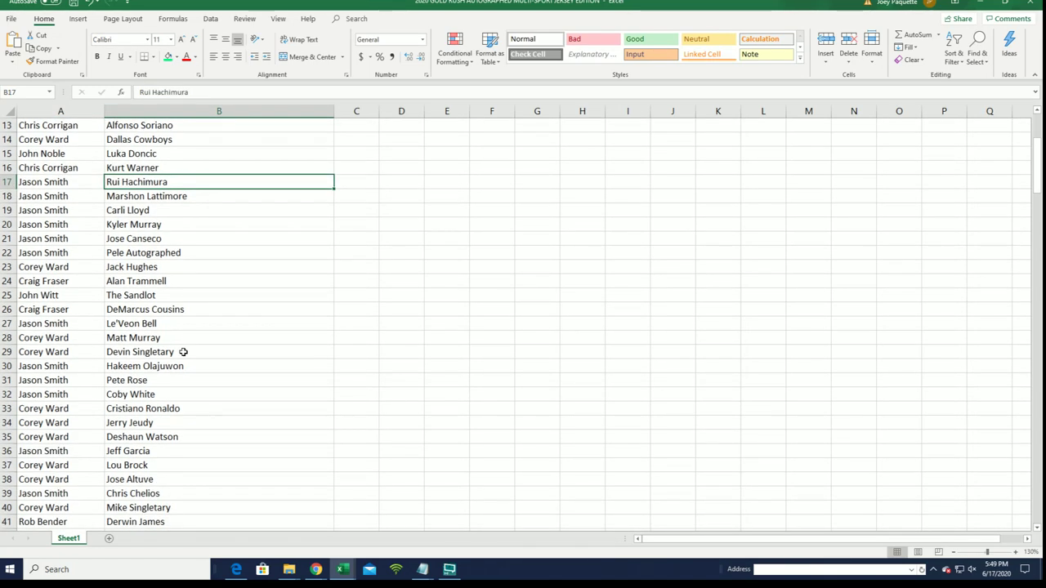
scroll(205, 312, "down", 1)
scroll(204, 302, "down", 1)
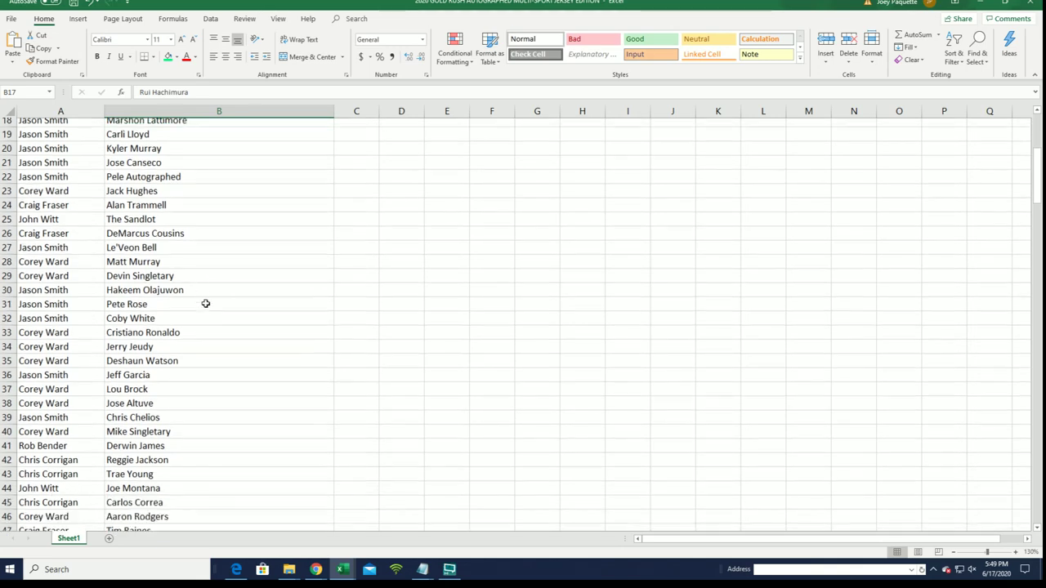
scroll(203, 307, "down", 2)
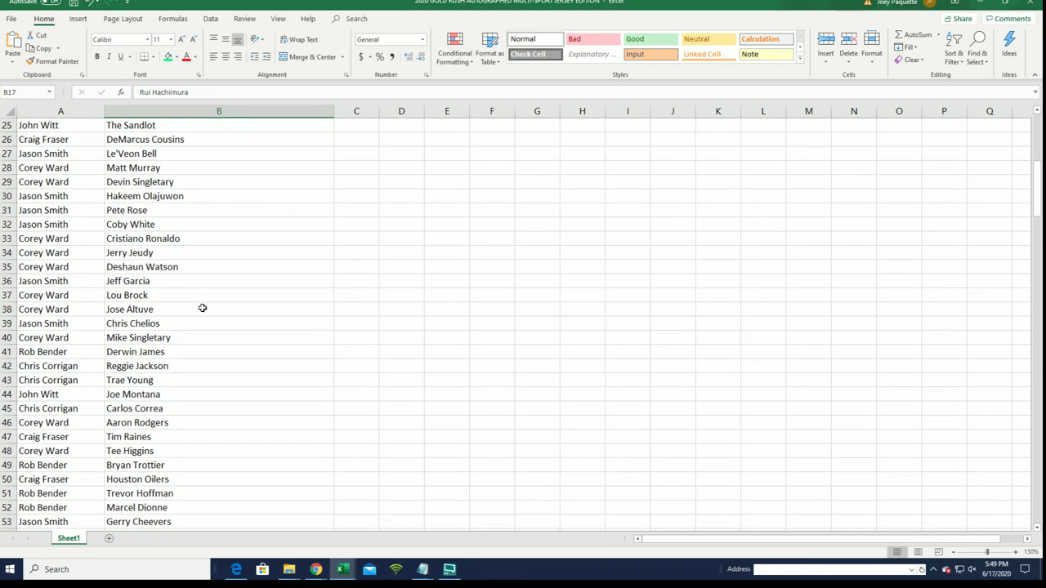
scroll(203, 308, "down", 3)
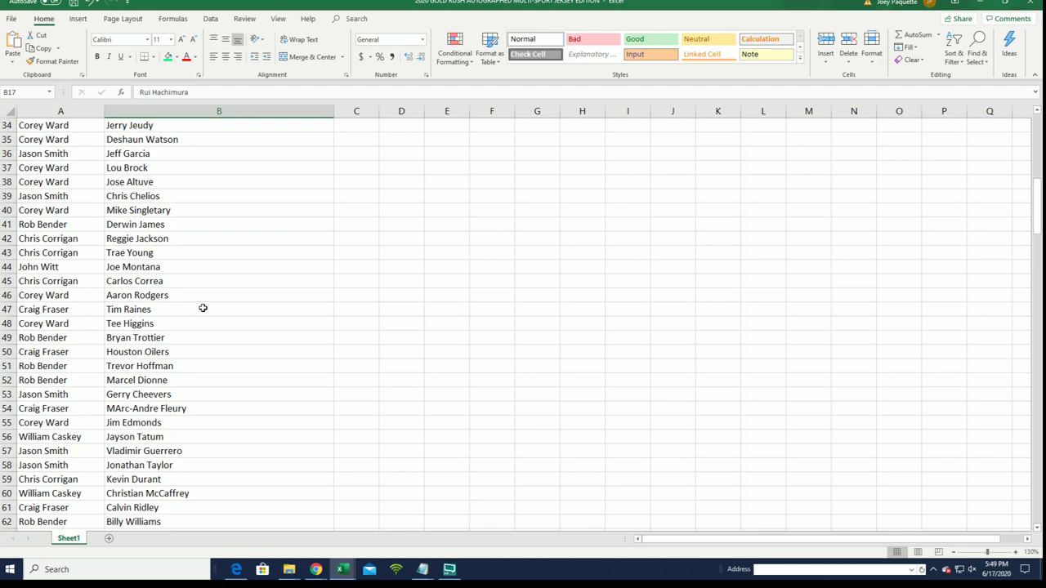
scroll(202, 308, "down", 2)
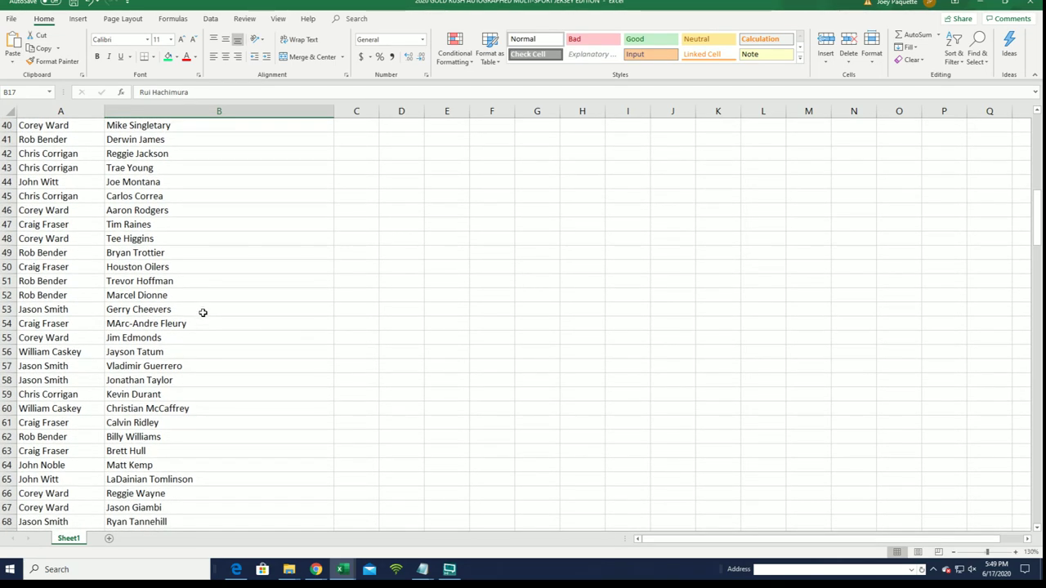
scroll(201, 315, "down", 2)
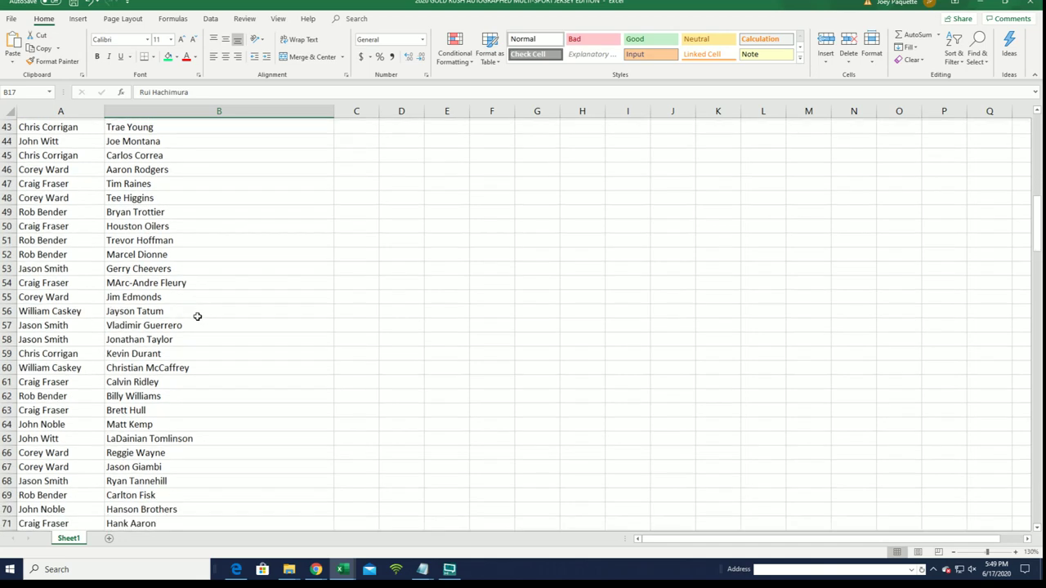
scroll(198, 314, "down", 3)
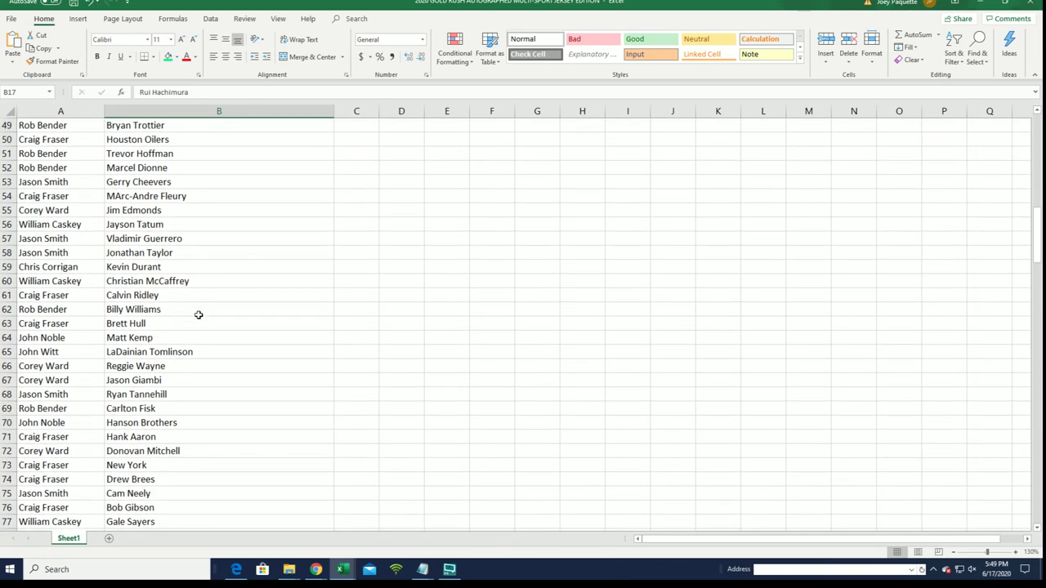
scroll(200, 318, "down", 2)
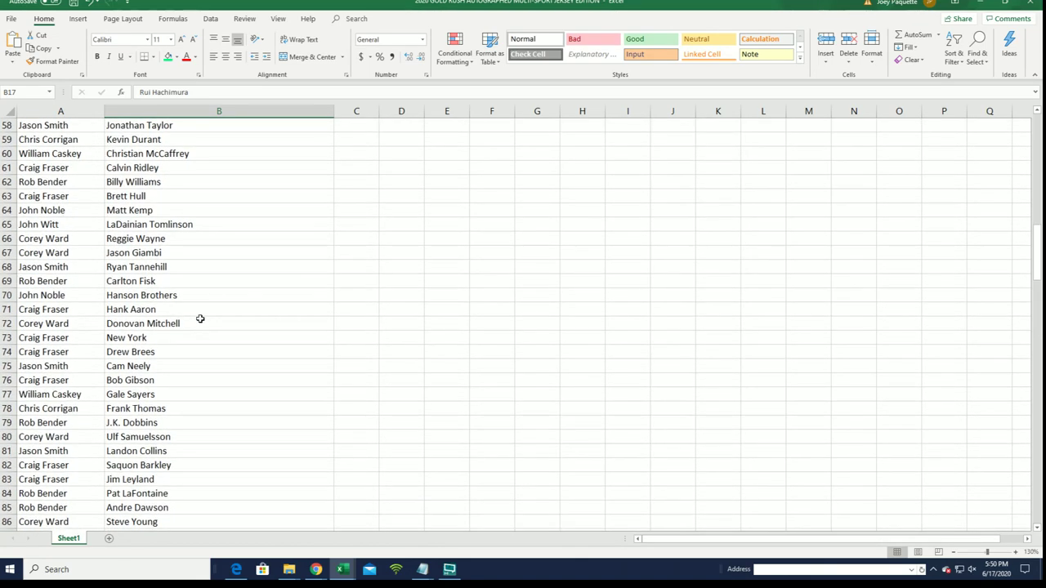
scroll(202, 321, "down", 1)
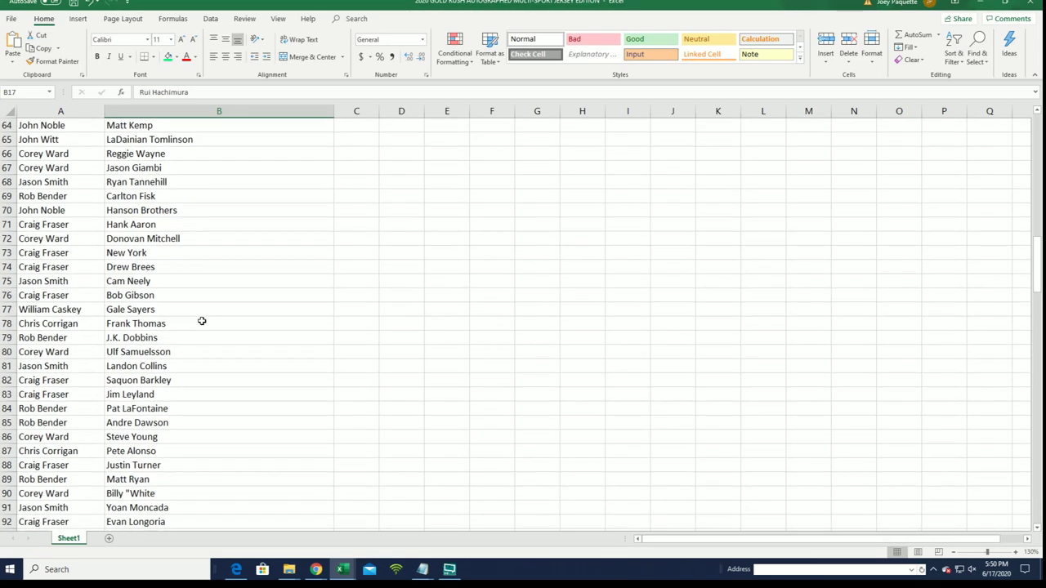
scroll(202, 321, "down", 1)
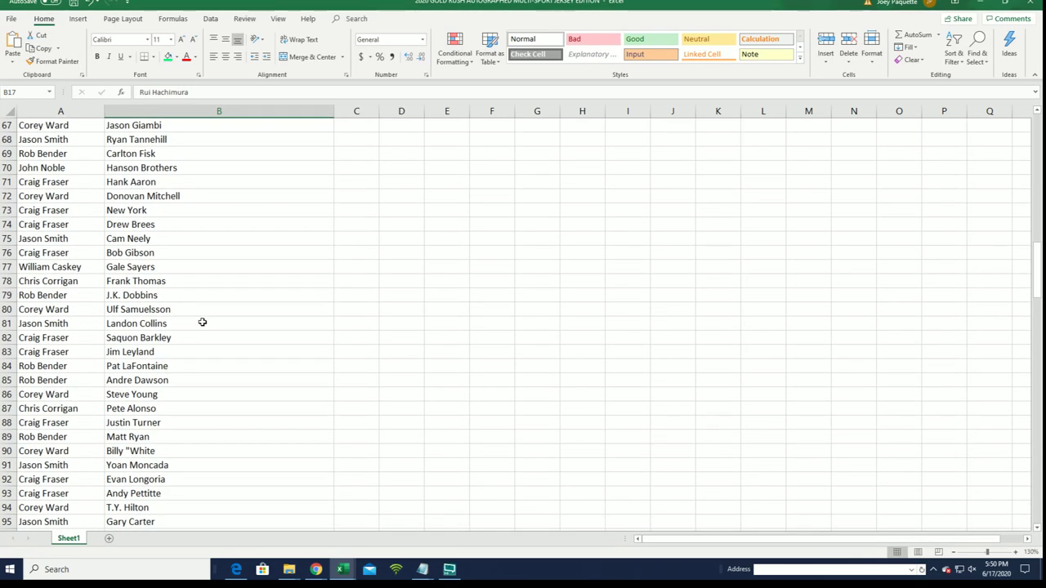
scroll(202, 322, "down", 1)
scroll(201, 322, "down", 1)
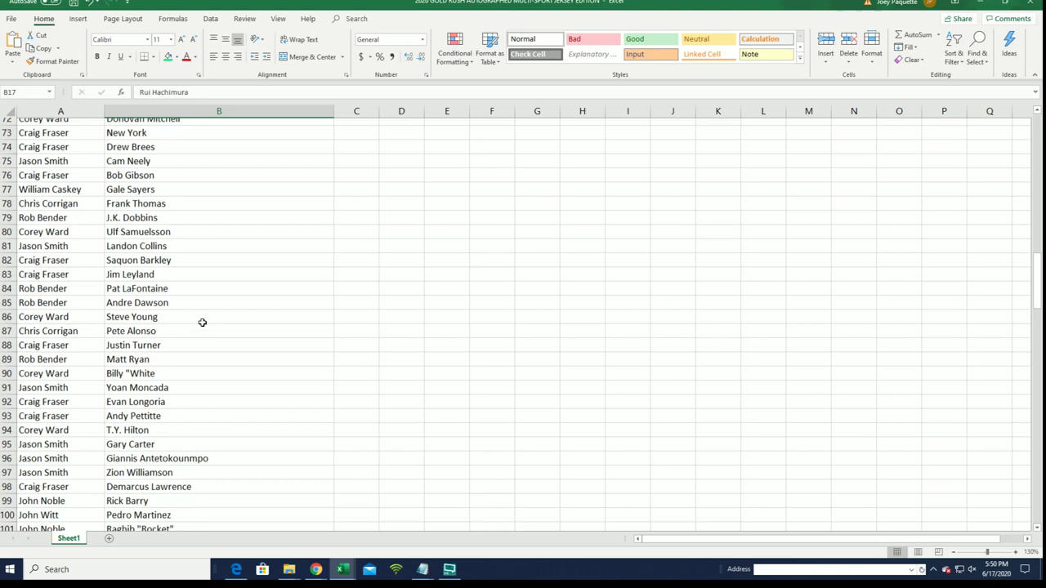
scroll(204, 322, "down", 1)
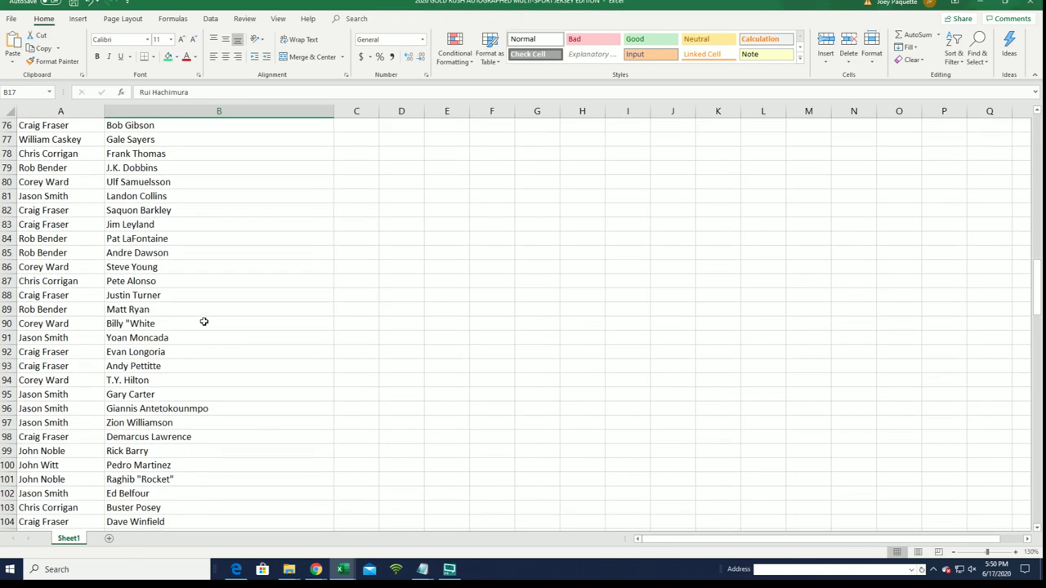
scroll(203, 322, "down", 1)
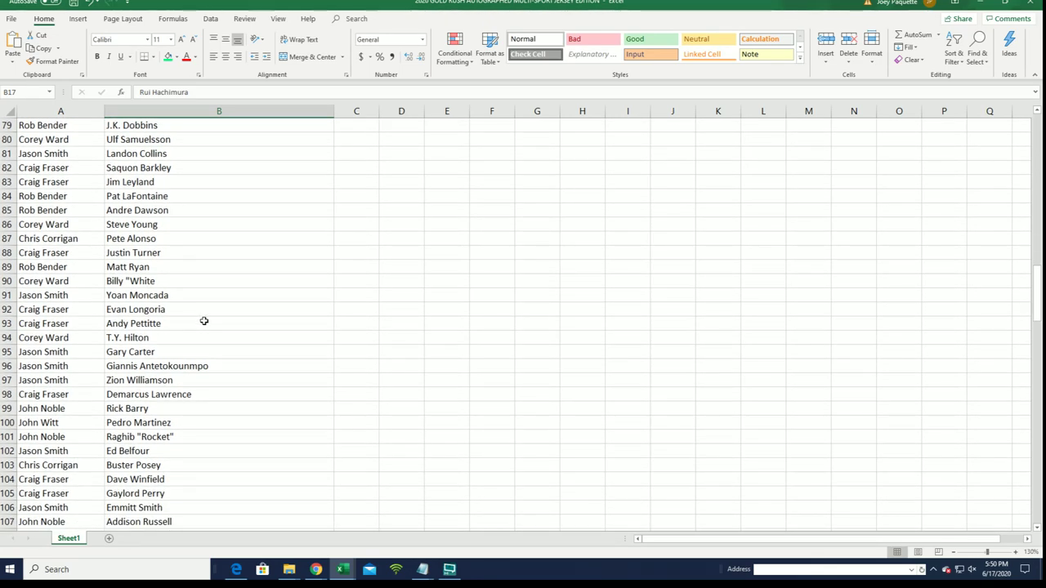
scroll(204, 322, "down", 1)
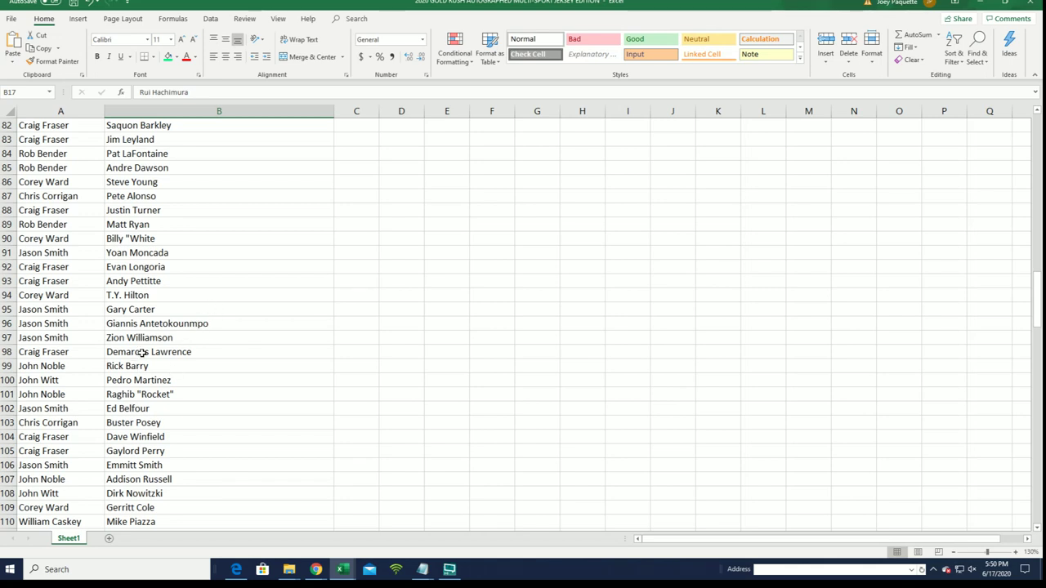
left_click(82, 337)
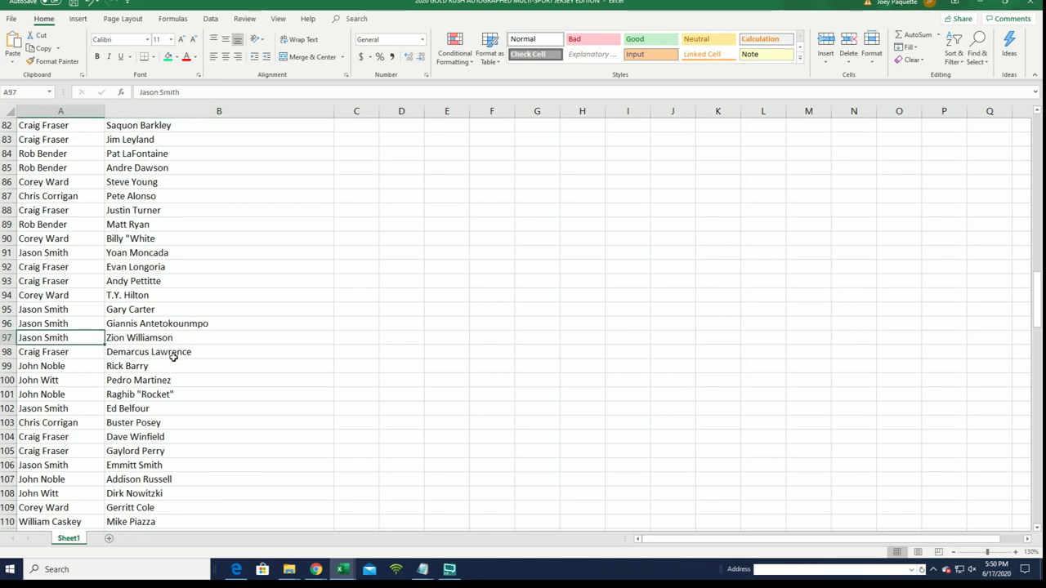
scroll(173, 357, "down", 1)
scroll(175, 357, "down", 1)
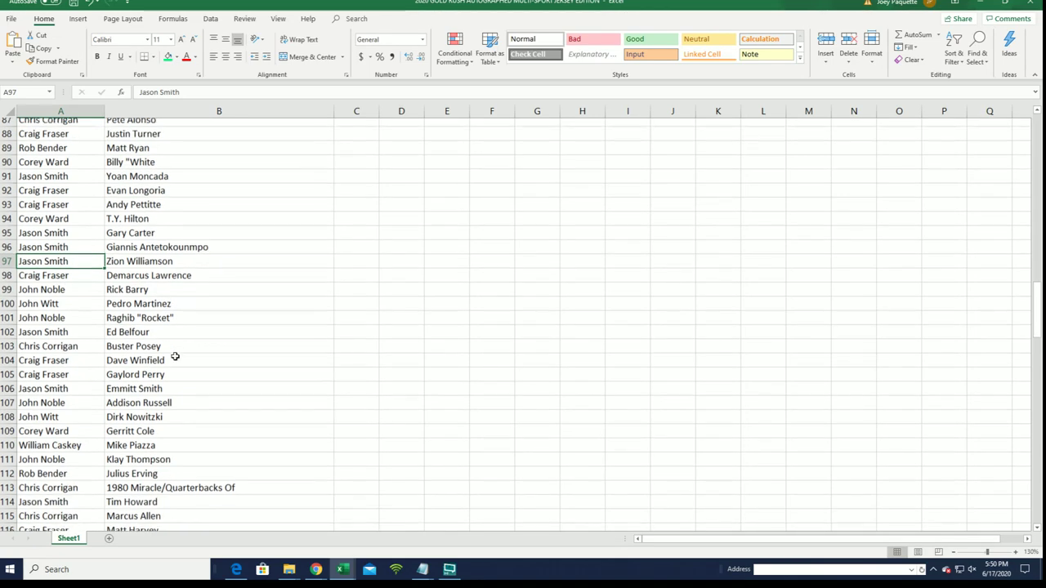
scroll(174, 357, "down", 2)
scroll(176, 355, "down", 2)
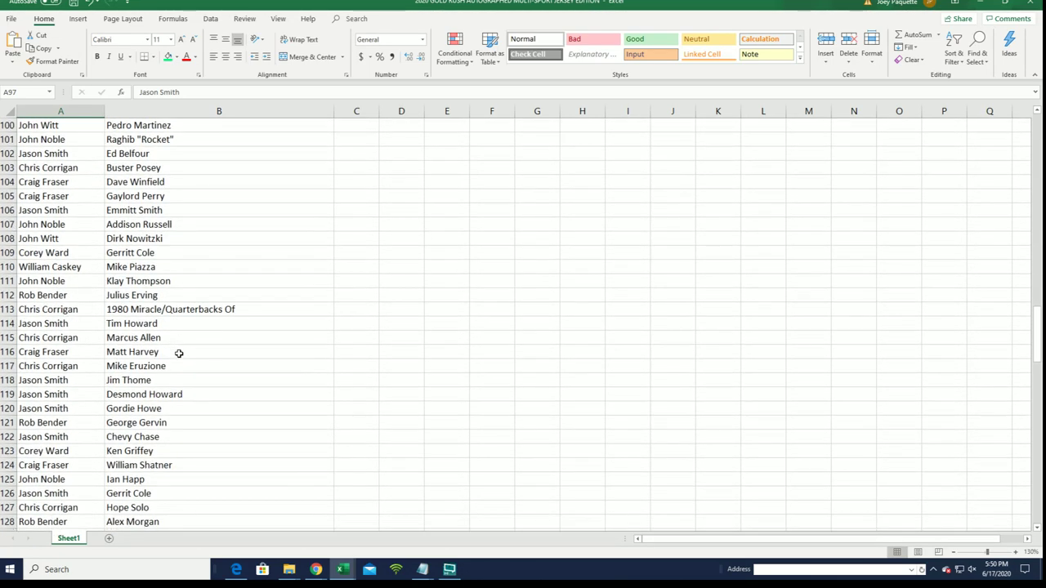
scroll(179, 353, "down", 2)
scroll(180, 354, "down", 1)
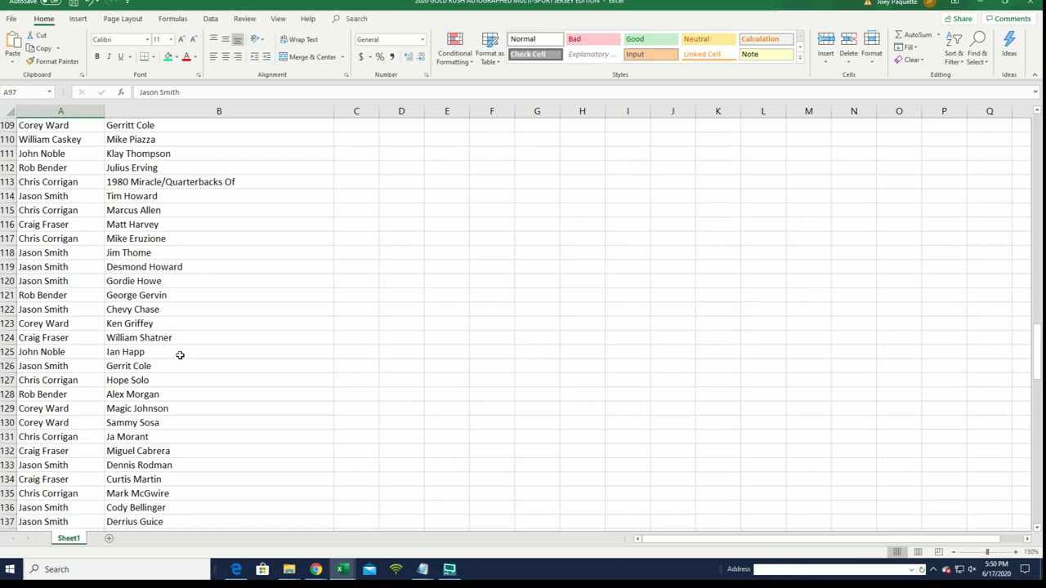
left_click(156, 314)
scroll(164, 349, "down", 1)
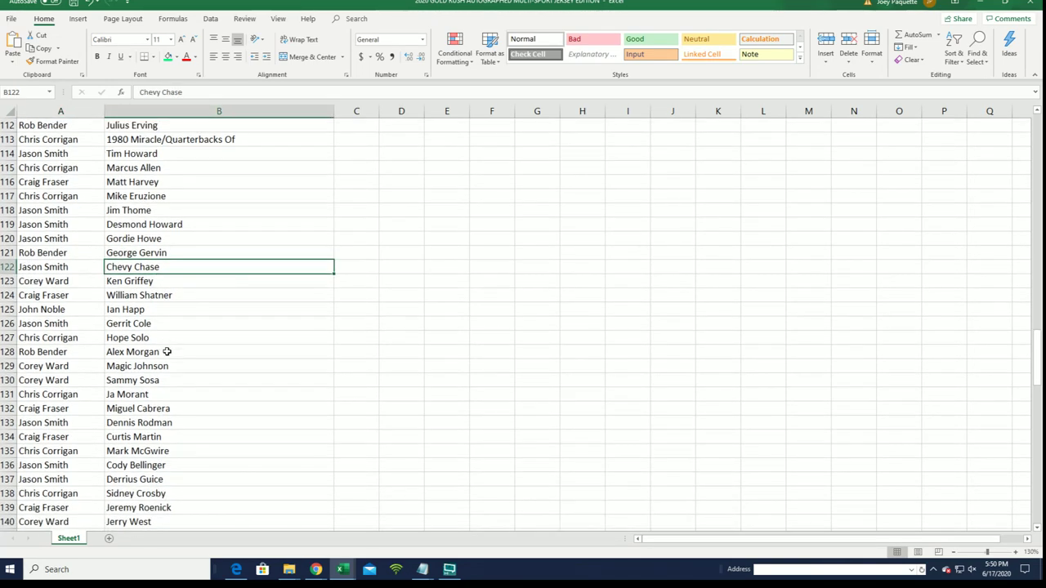
scroll(169, 350, "down", 1)
left_click(180, 350)
scroll(195, 348, "down", 1)
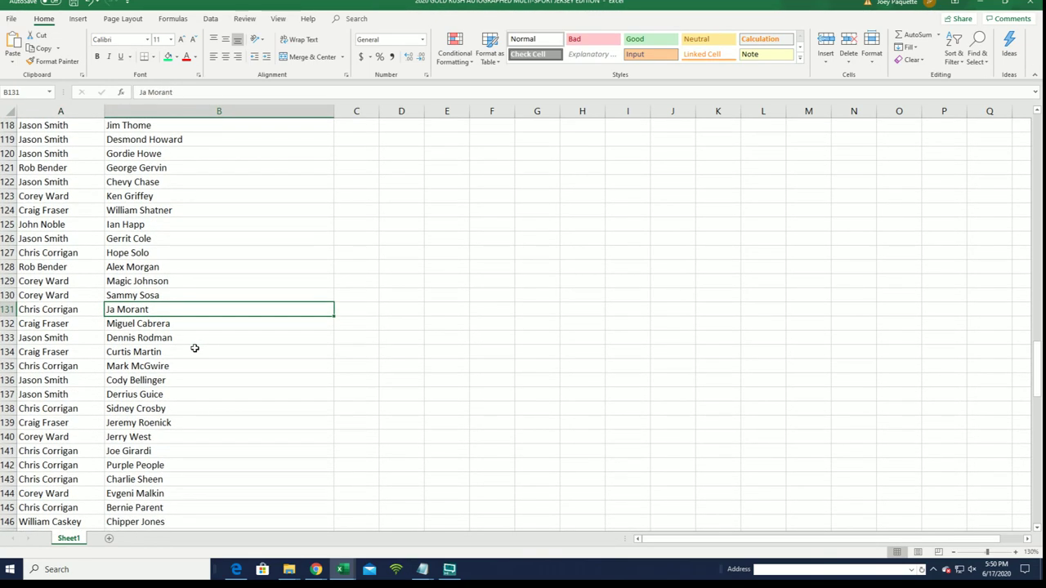
scroll(194, 348, "down", 3)
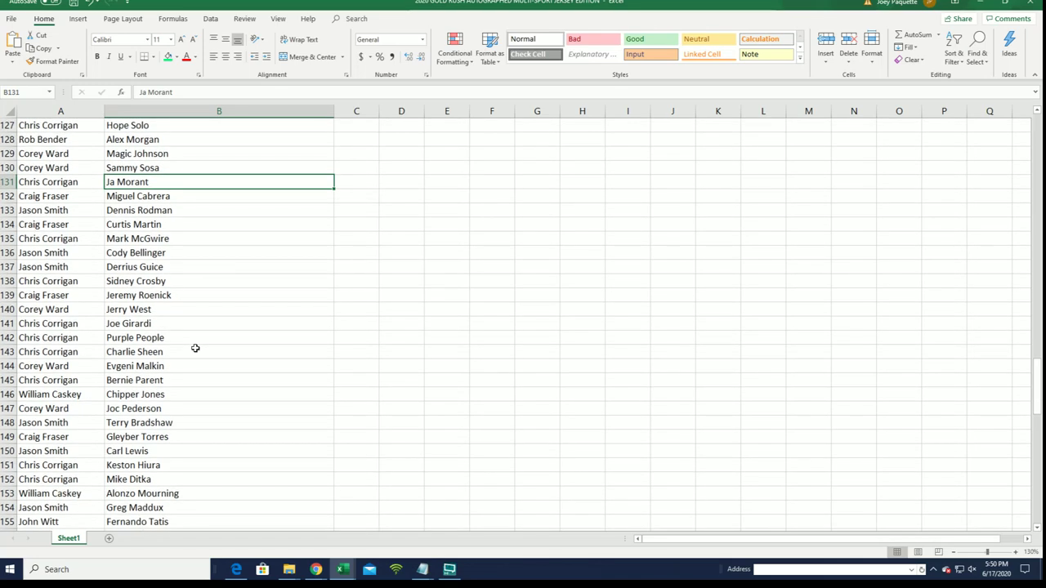
scroll(195, 348, "down", 2)
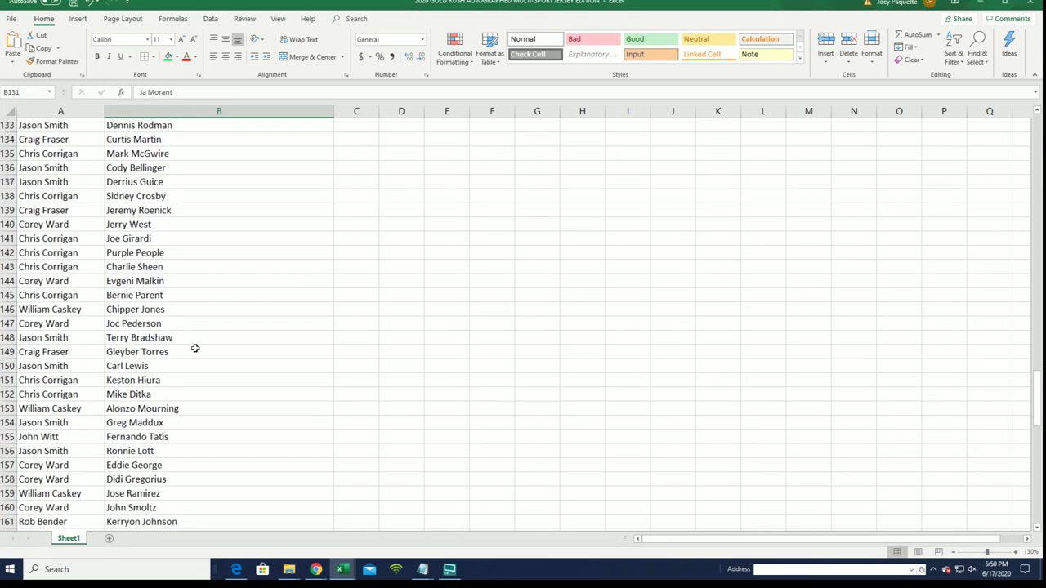
scroll(196, 348, "down", 3)
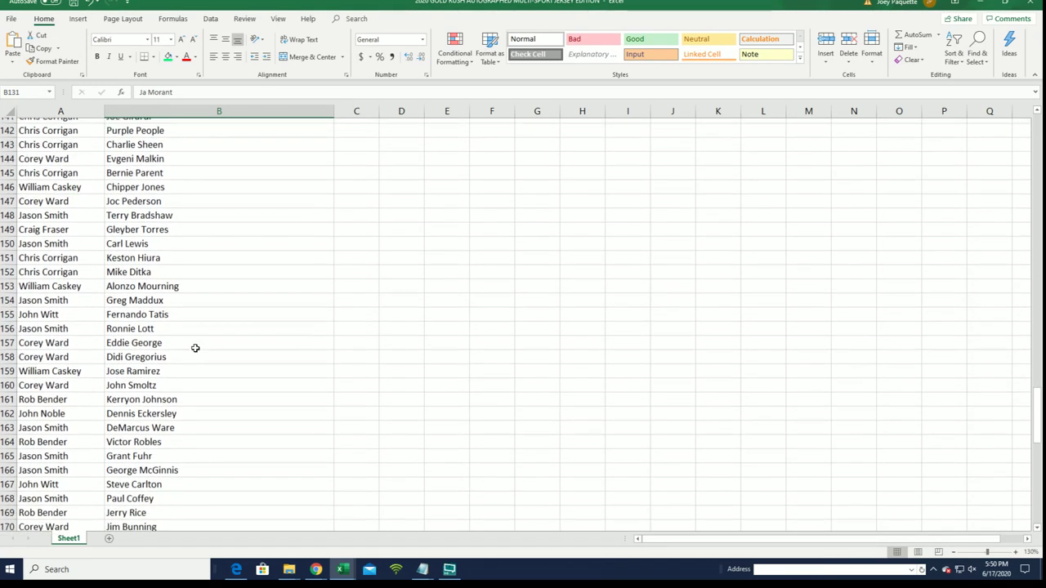
scroll(199, 344, "down", 4)
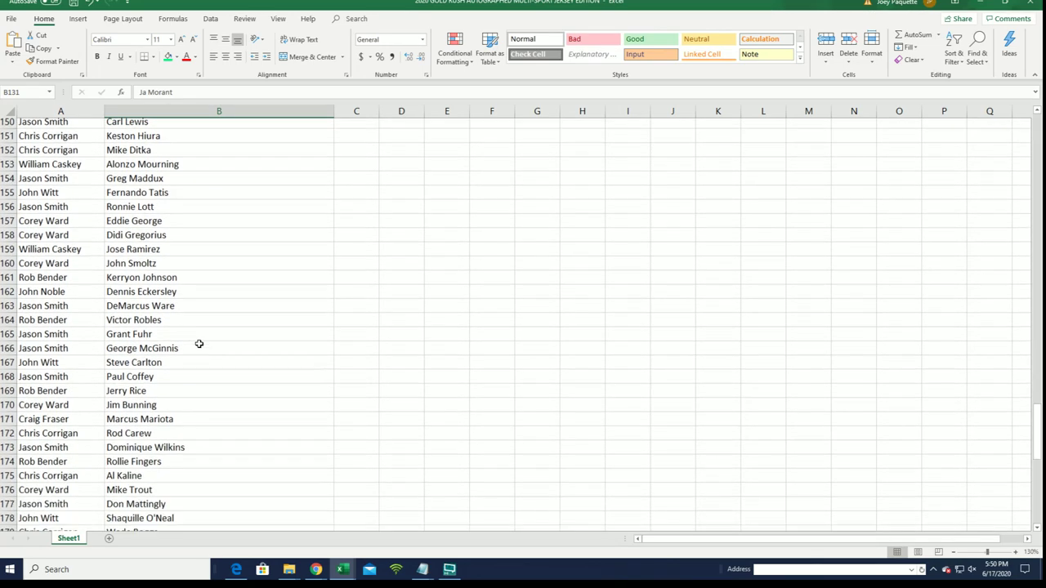
scroll(198, 344, "down", 4)
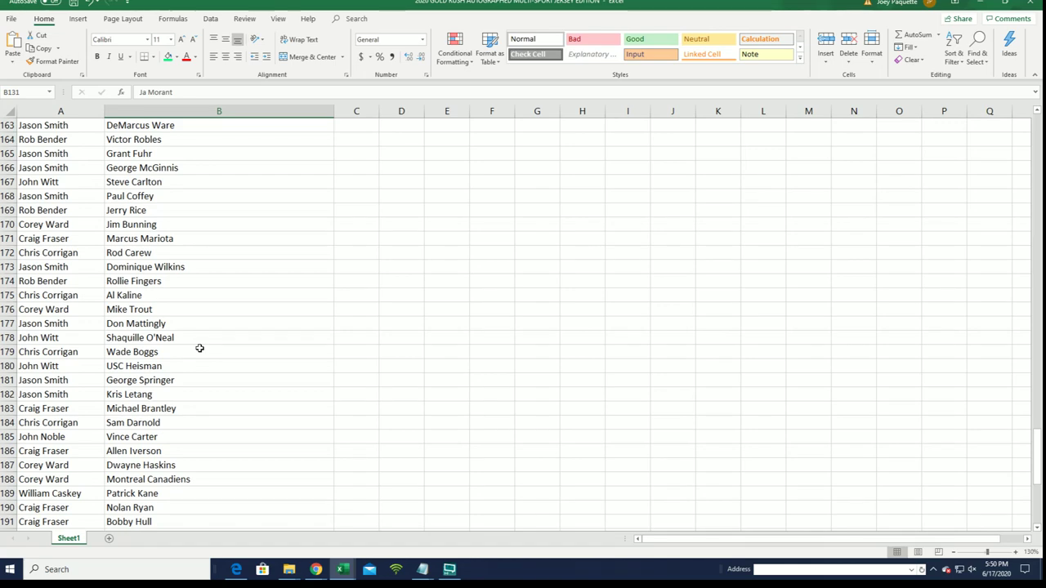
scroll(200, 349, "down", 1)
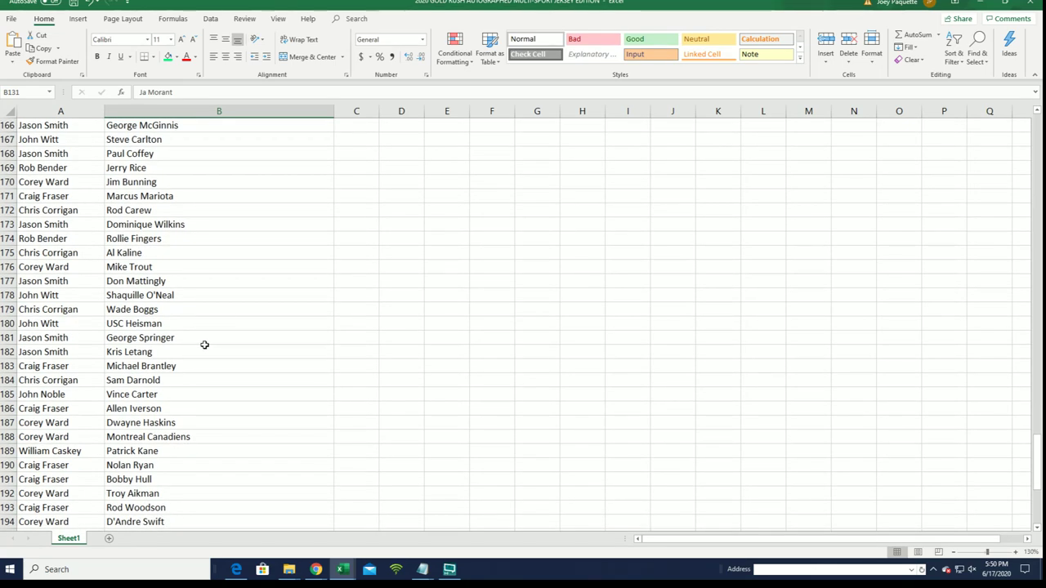
scroll(205, 345, "down", 1)
scroll(204, 345, "down", 1)
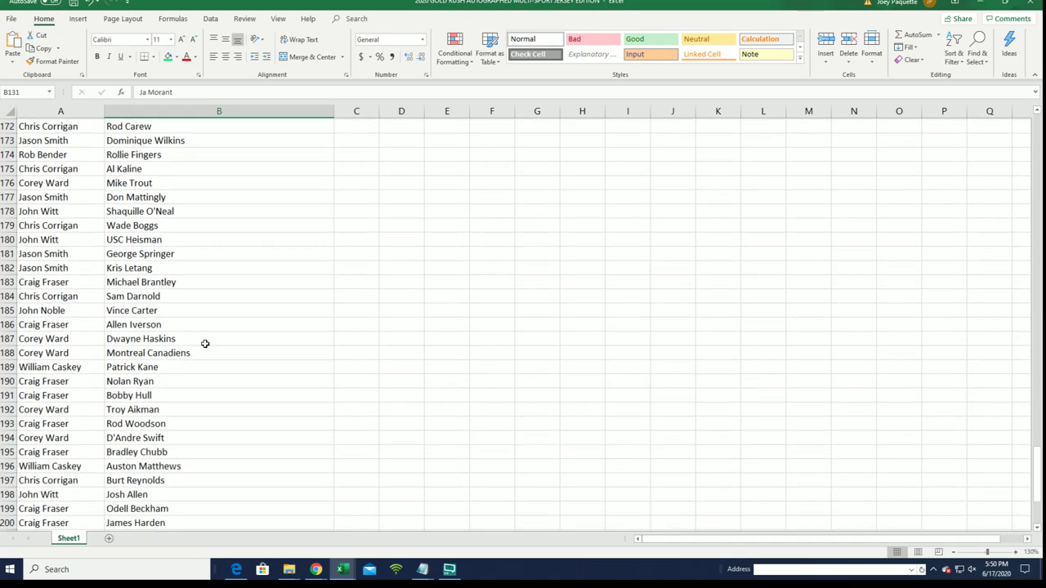
scroll(205, 344, "down", 1)
scroll(205, 344, "down", 1)
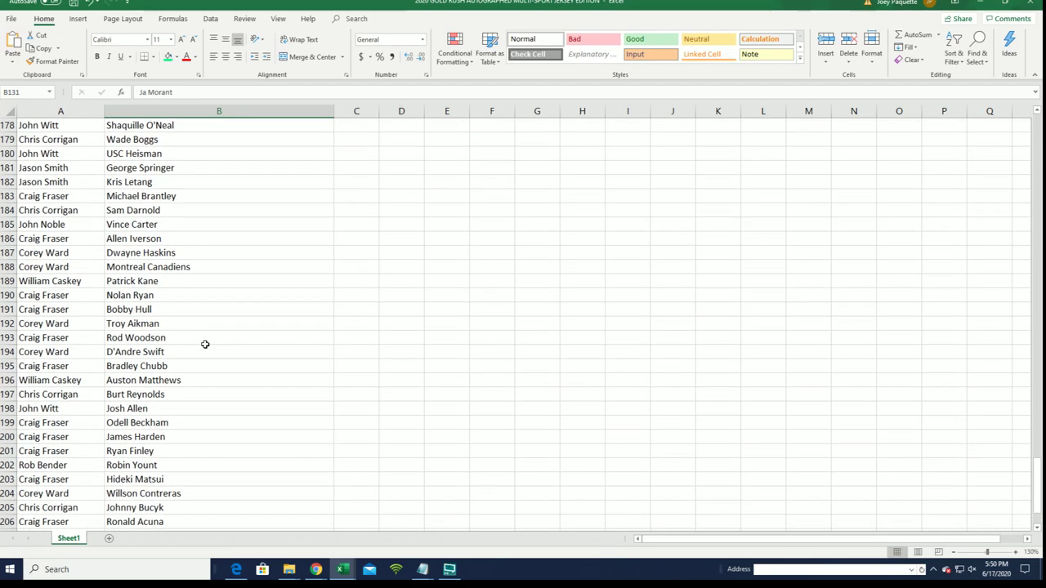
scroll(205, 344, "down", 1)
scroll(206, 344, "down", 1)
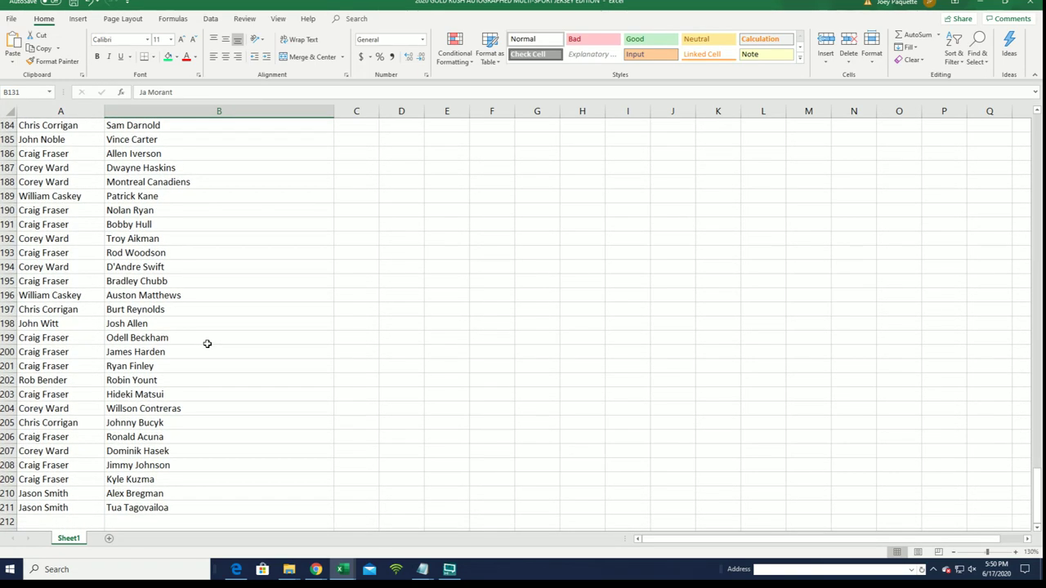
scroll(197, 453, "down", 1)
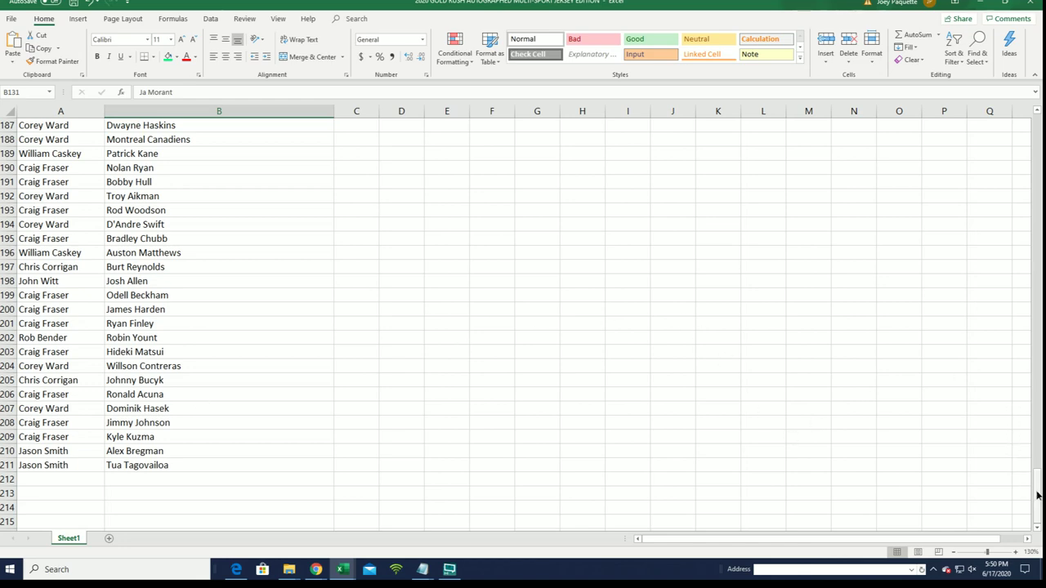
- Scroll the Excel pairings back up to row 1
mouse_move(1035, 495)
left_mouse_down()
mouse_move(1035, 90)
mouse_move(1012, 95)
left_mouse_up()
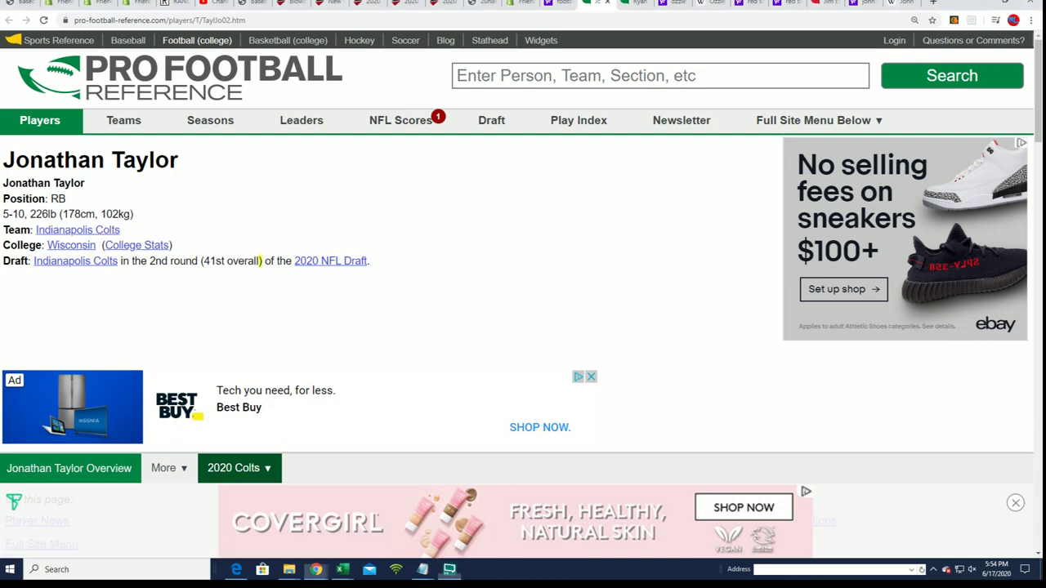
- Highlight '2nd round (41st overall)' in the Draft line of the player's Pro Football Reference page
left_click_drag(261, 261, 149, 264)
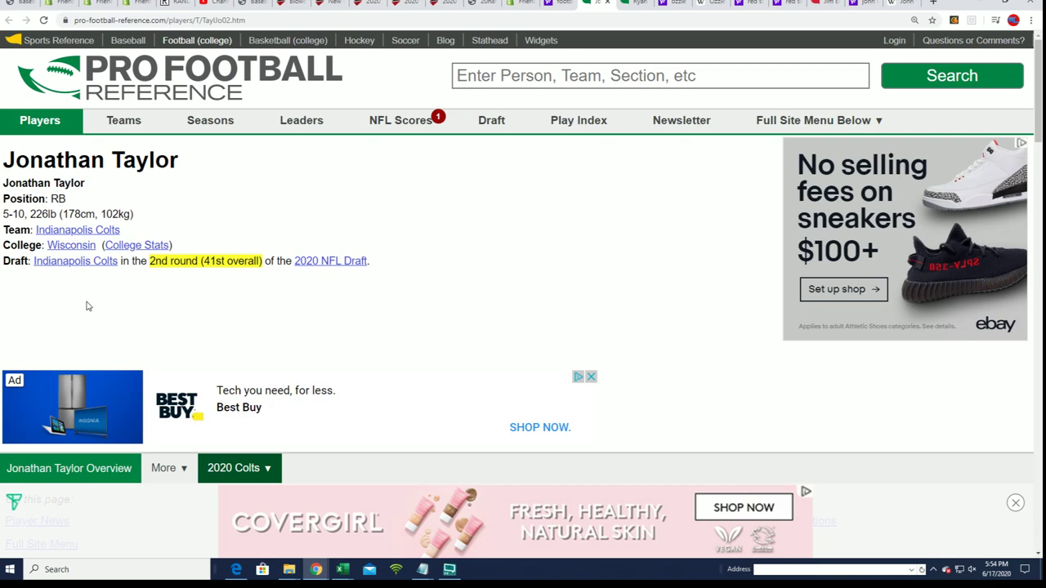
scroll(88, 306, "down", 1)
scroll(88, 305, "down", 10)
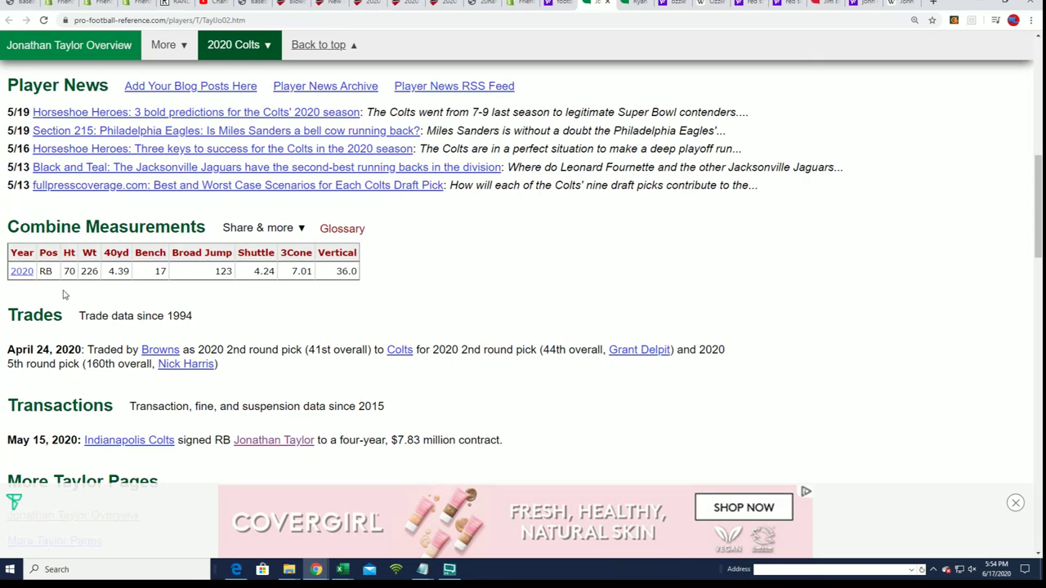
scroll(155, 304, "down", 1)
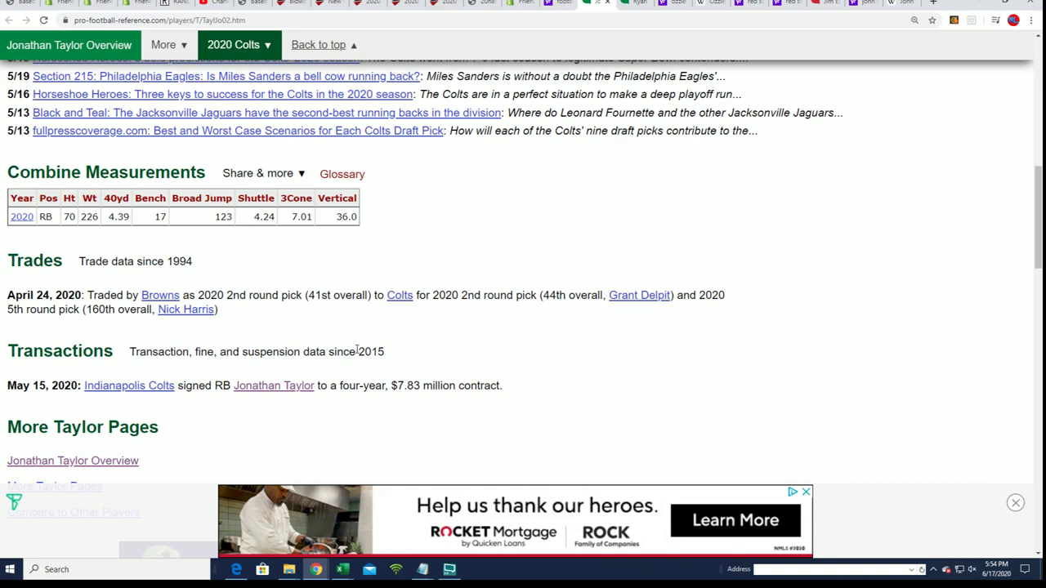
scroll(357, 351, "down", 1)
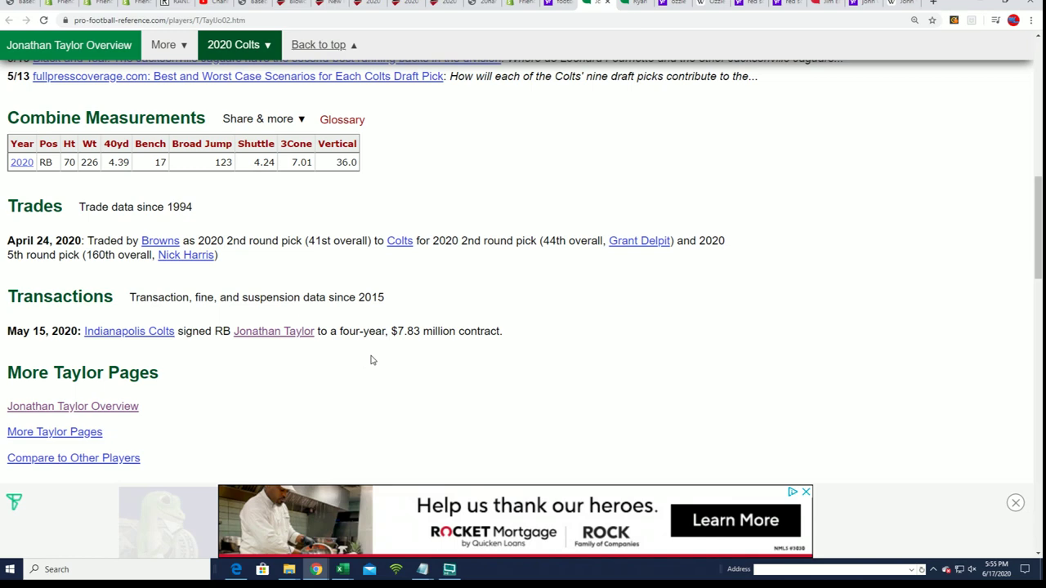
scroll(370, 359, "down", 6)
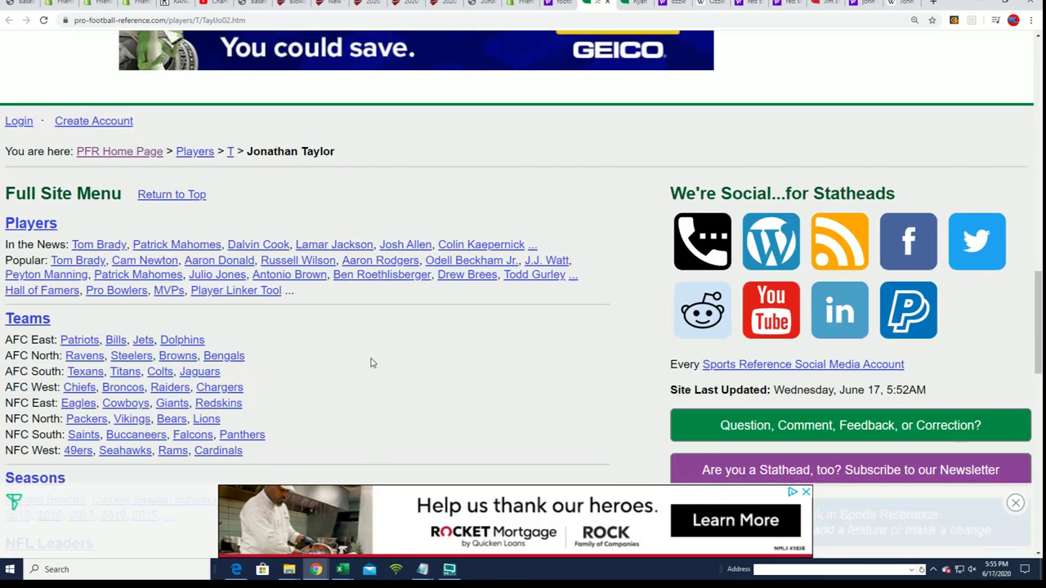
scroll(370, 363, "down", 3)
scroll(366, 361, "up", 10)
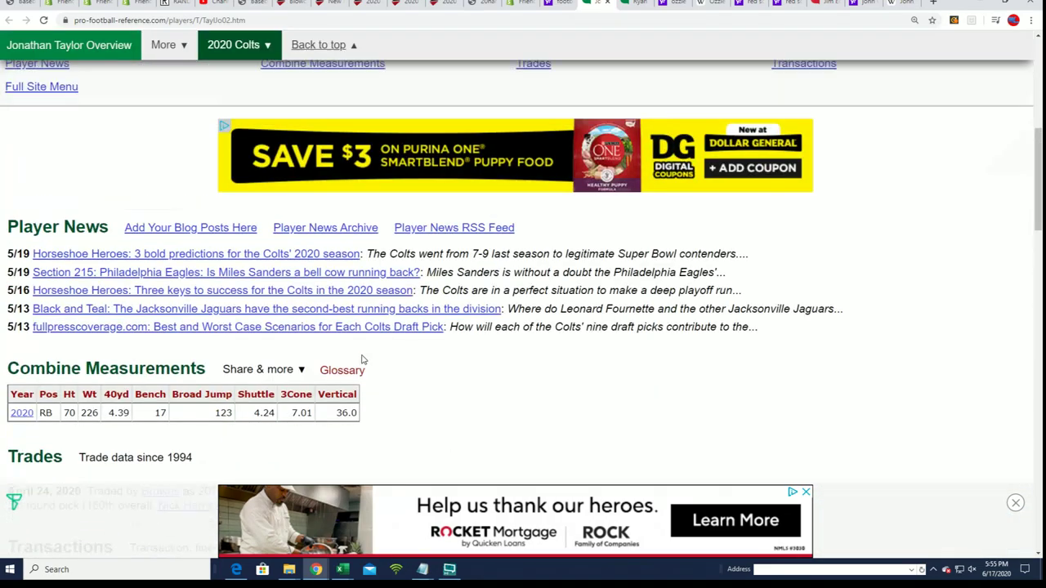
scroll(363, 360, "up", 10)
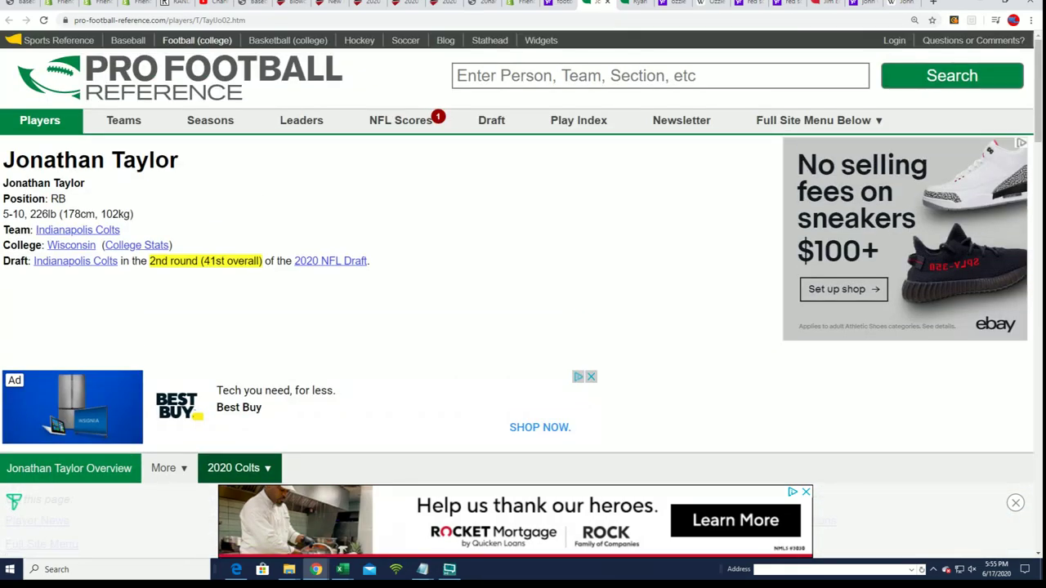